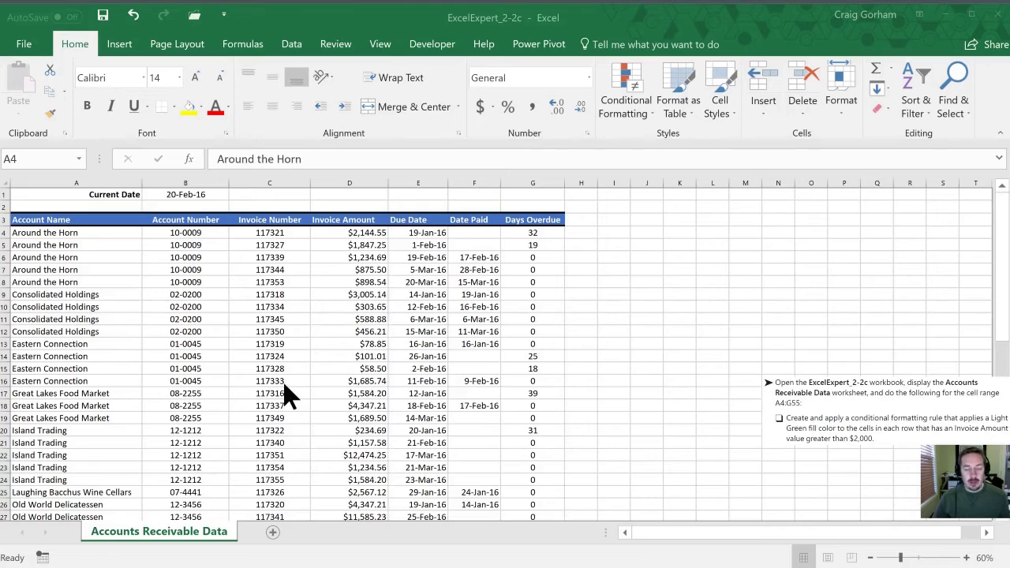
Select the invoice data range A4:G55, excluding the header row.
left_click(55, 234)
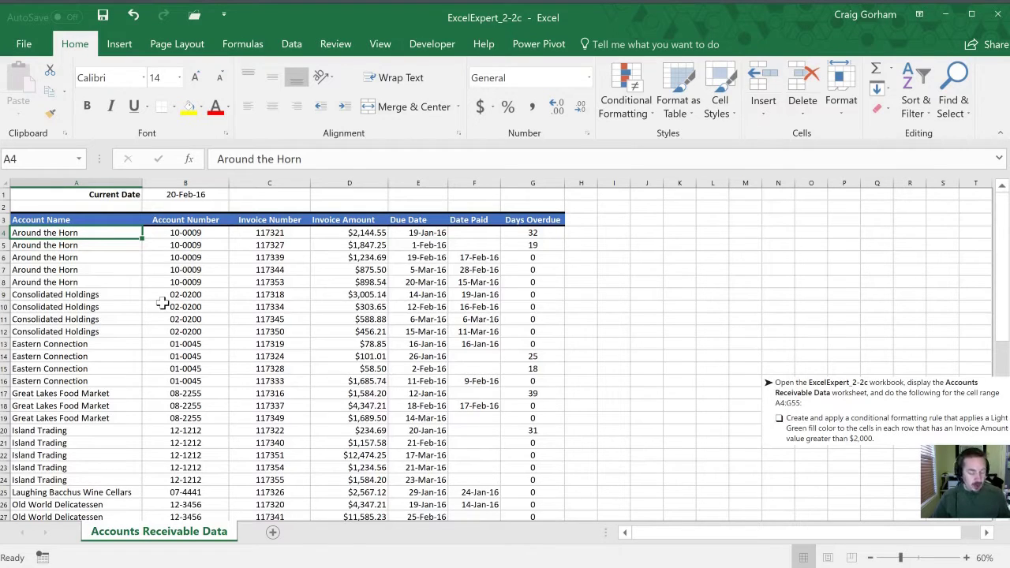
key("ctrl+shift+Down")
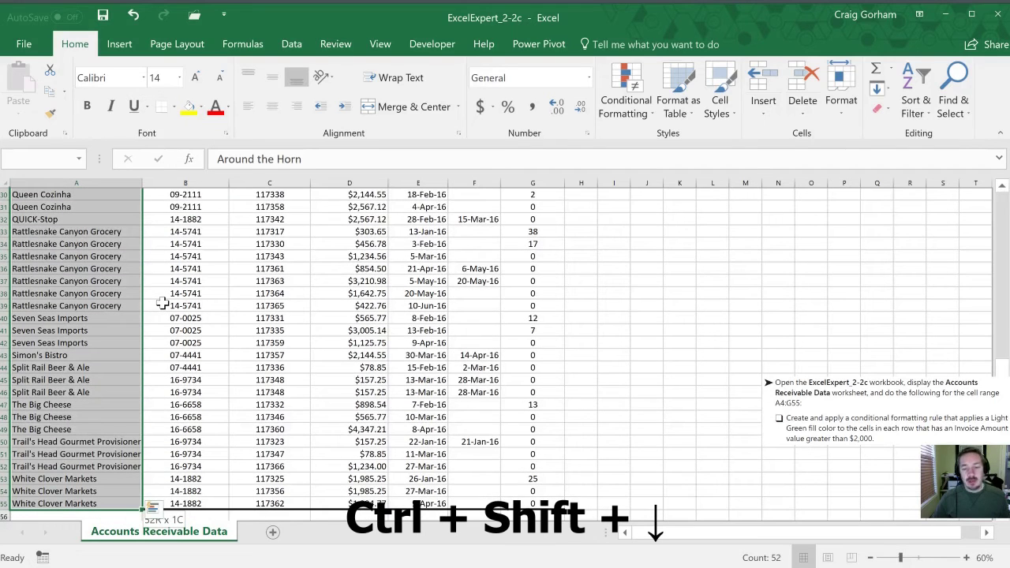
key("ctrl+shift+Right")
key("ctrl+shift+Right")
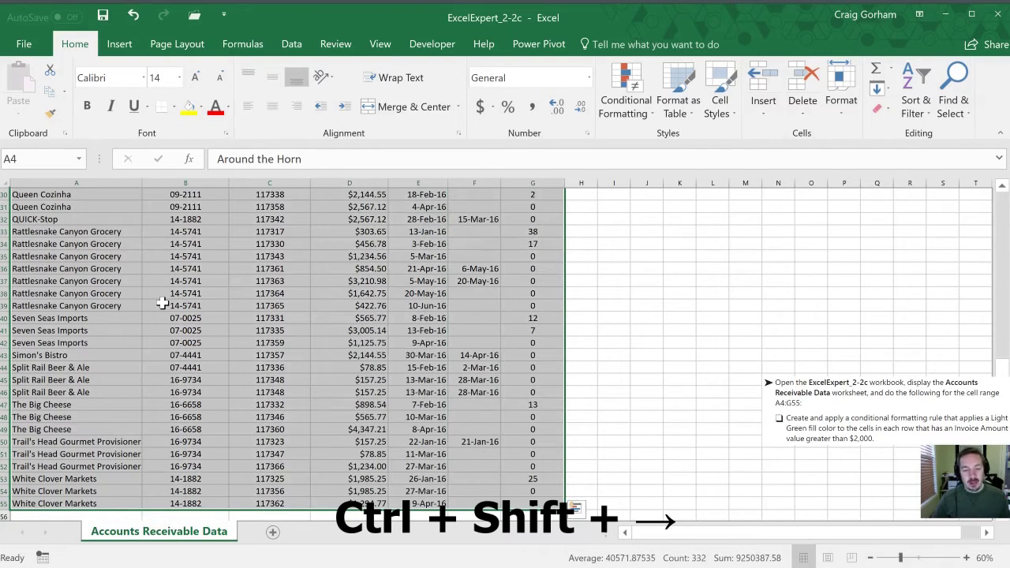
scroll(152, 262, "up", 10)
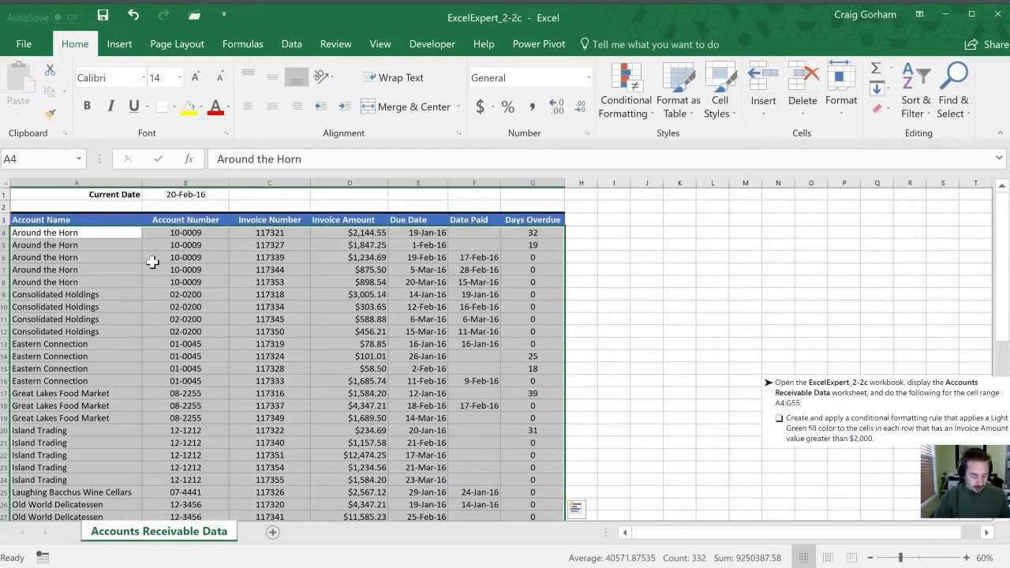
Create a new conditional formatting rule for the selected range that uses a formula to determine which cells to format.
key("alt")
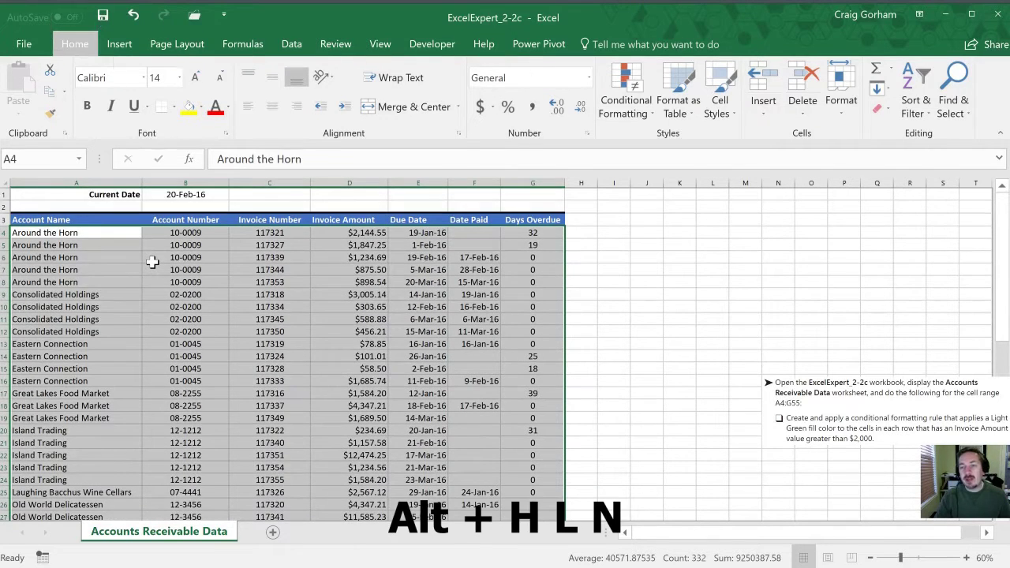
key("h")
key("l")
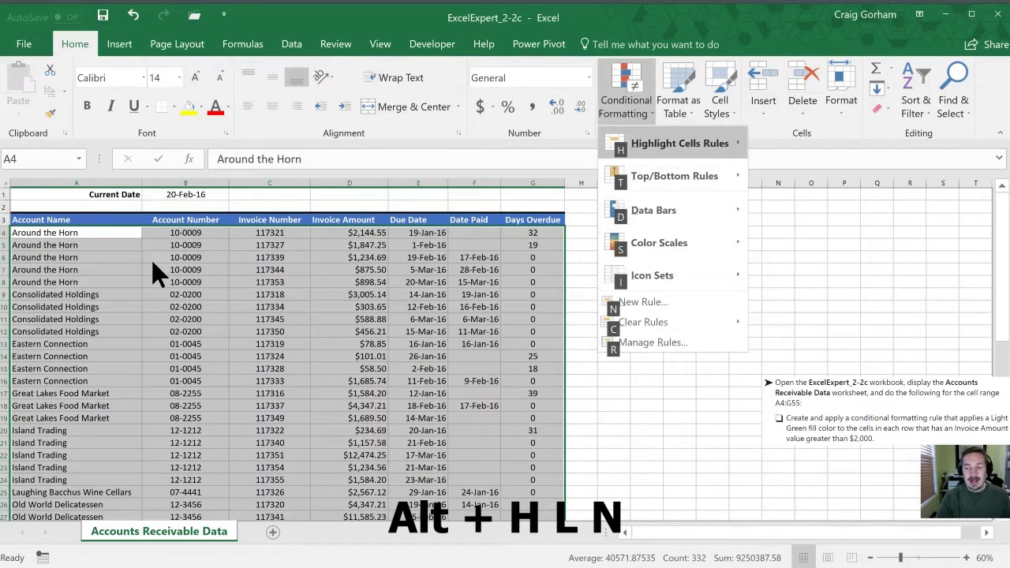
key("n")
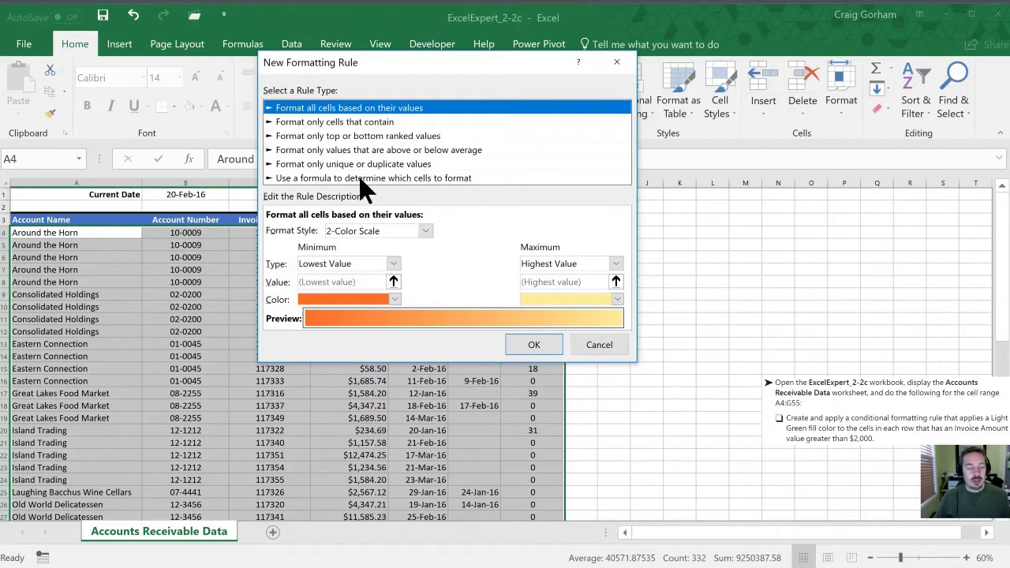
left_click(361, 179)
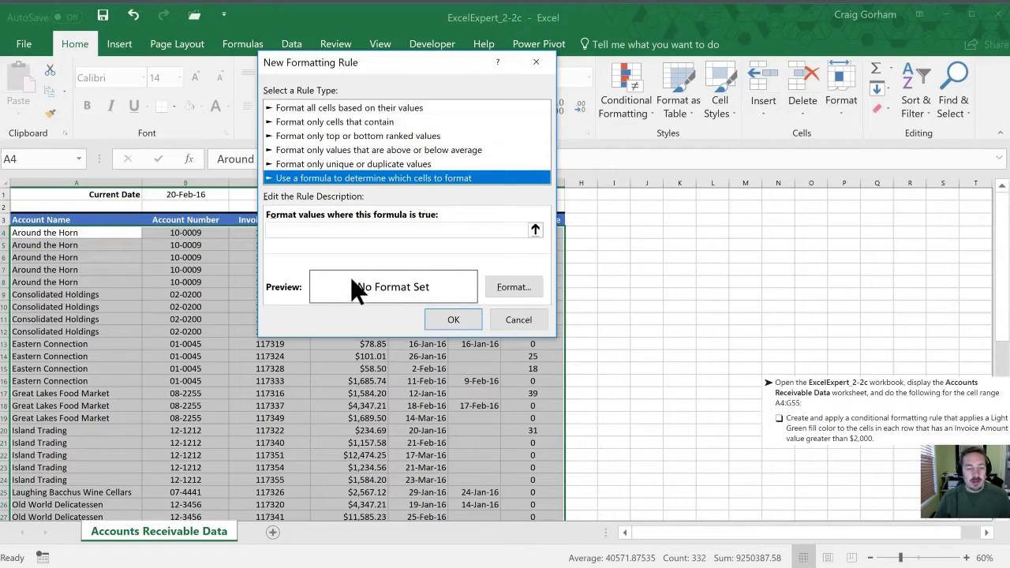
Set the rule's format to the standard Light Green background fill.
left_click(502, 285)
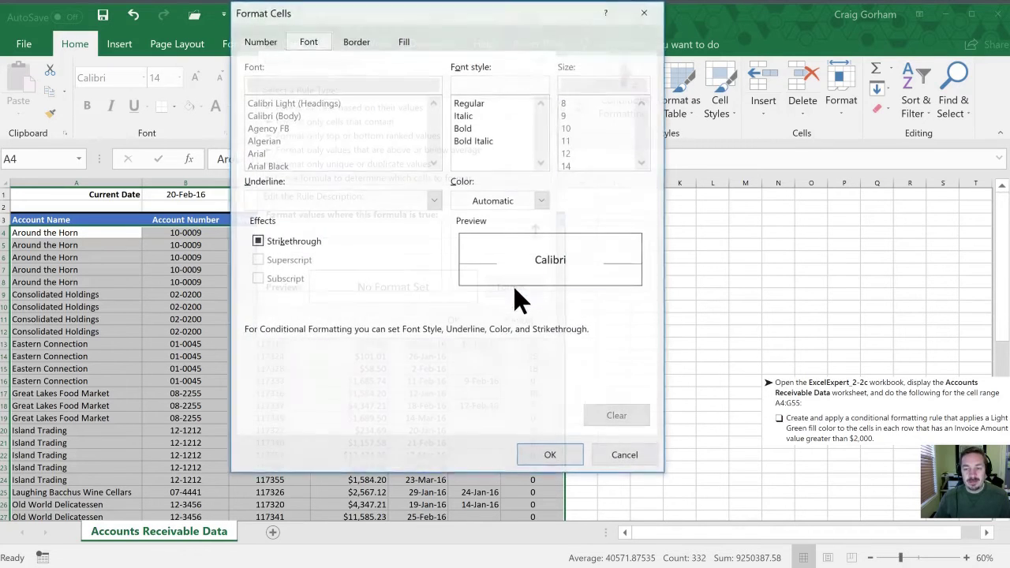
left_click(403, 42)
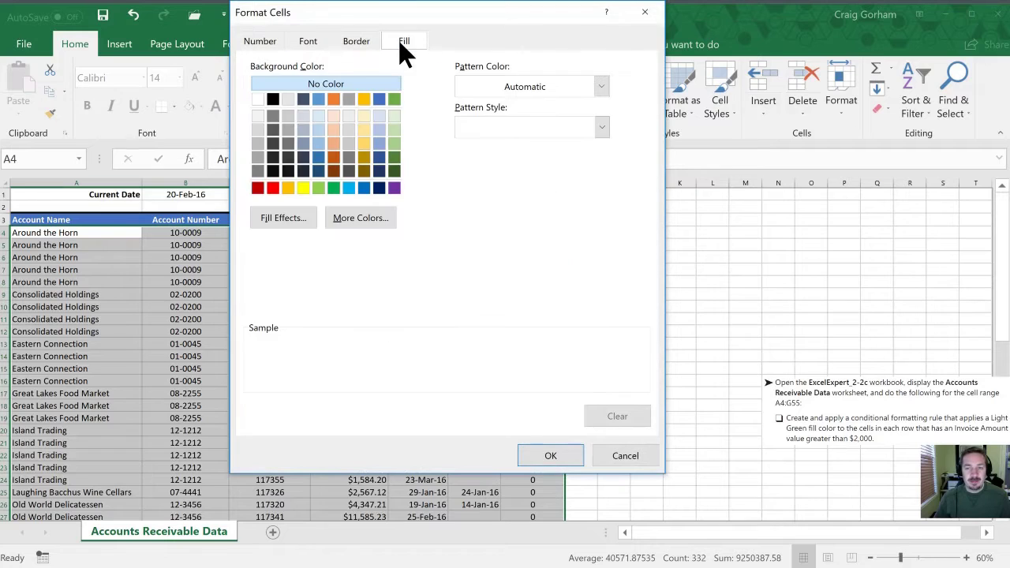
left_click(318, 187)
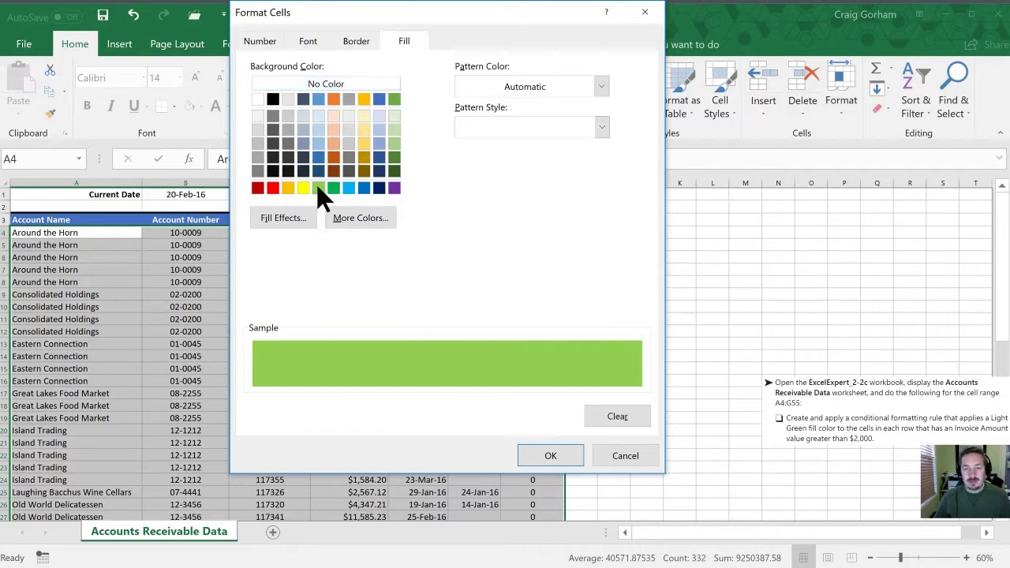
left_click(550, 456)
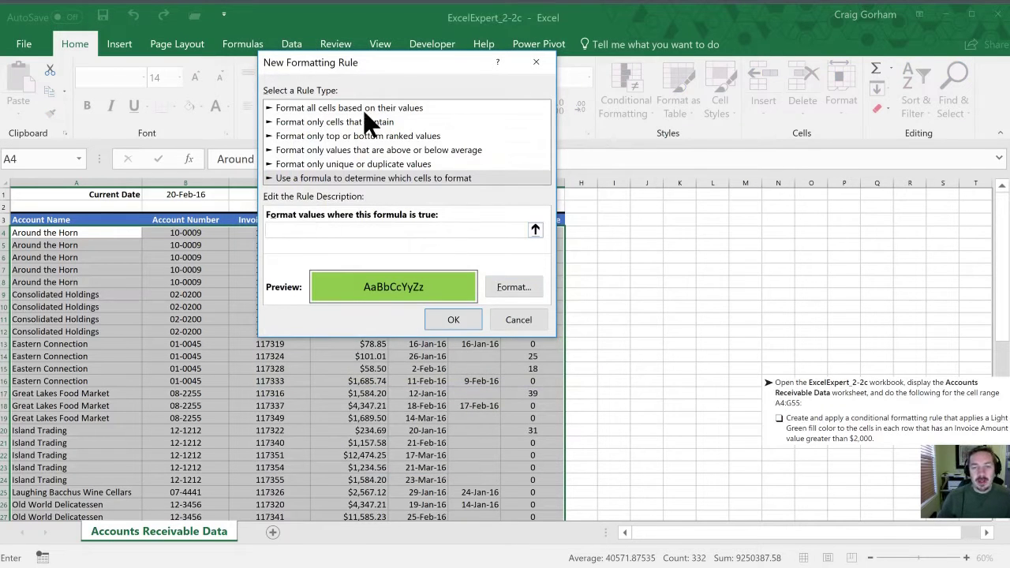
Enter the rule formula =D4>2000 to test the Invoice Amount, moving the dialog clear of the data.
left_click_drag(385, 58, 696, 77)
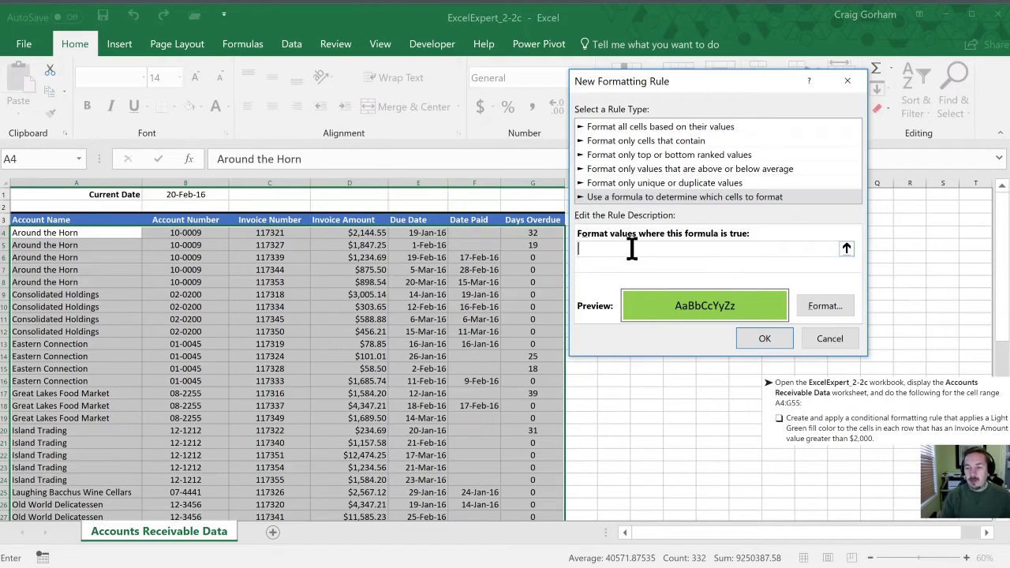
type("=D")
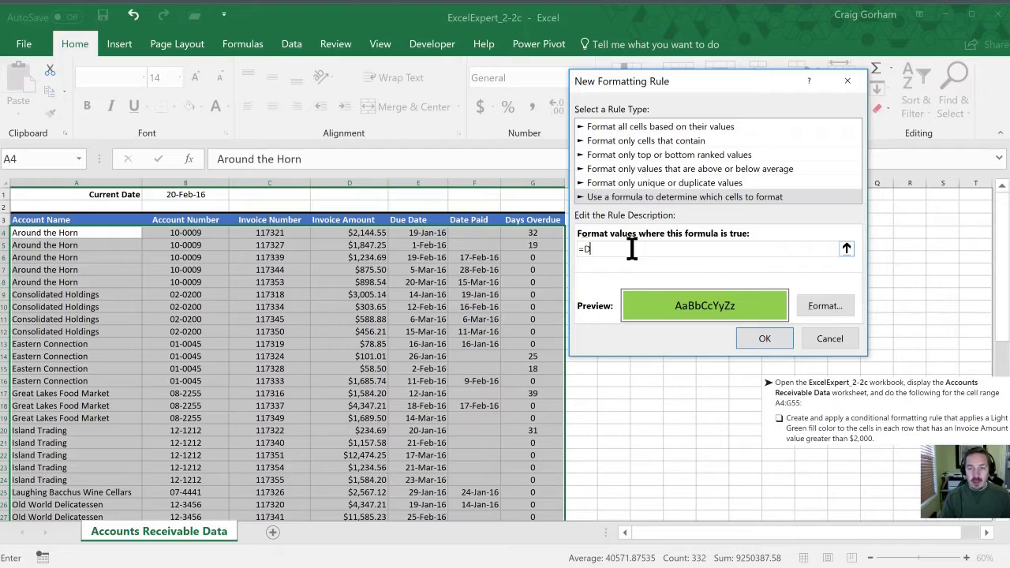
type("4")
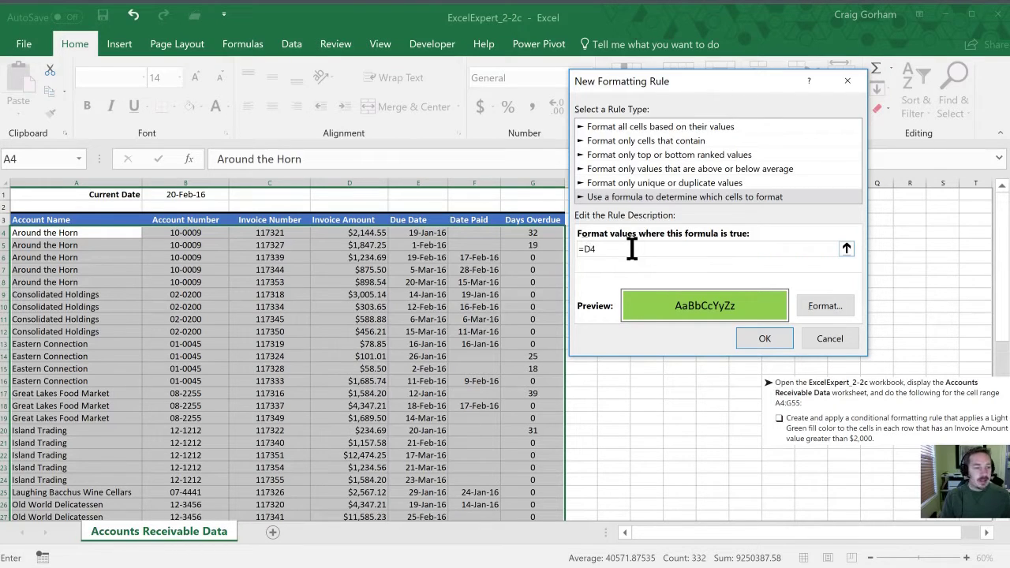
type(">")
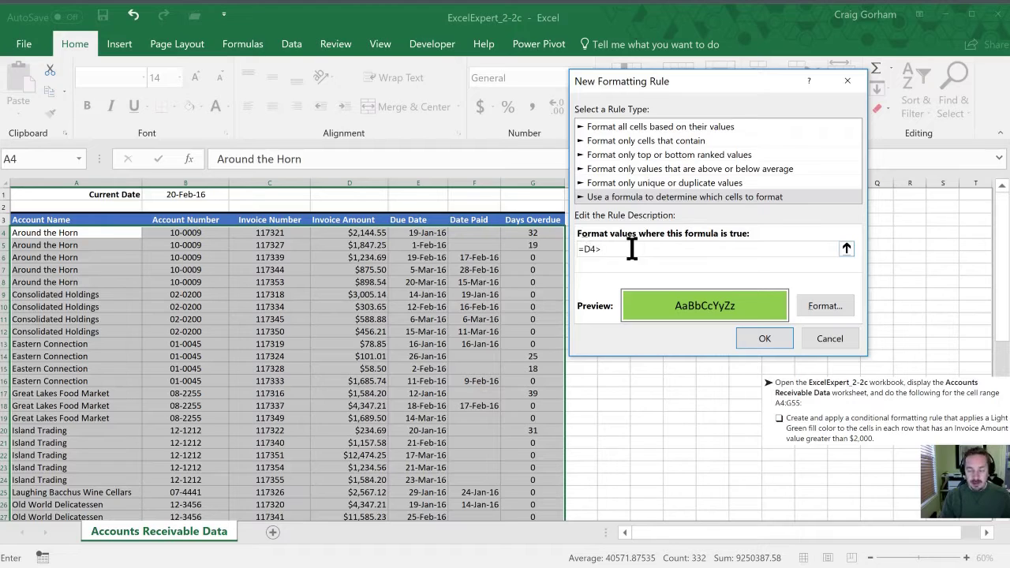
type("2000")
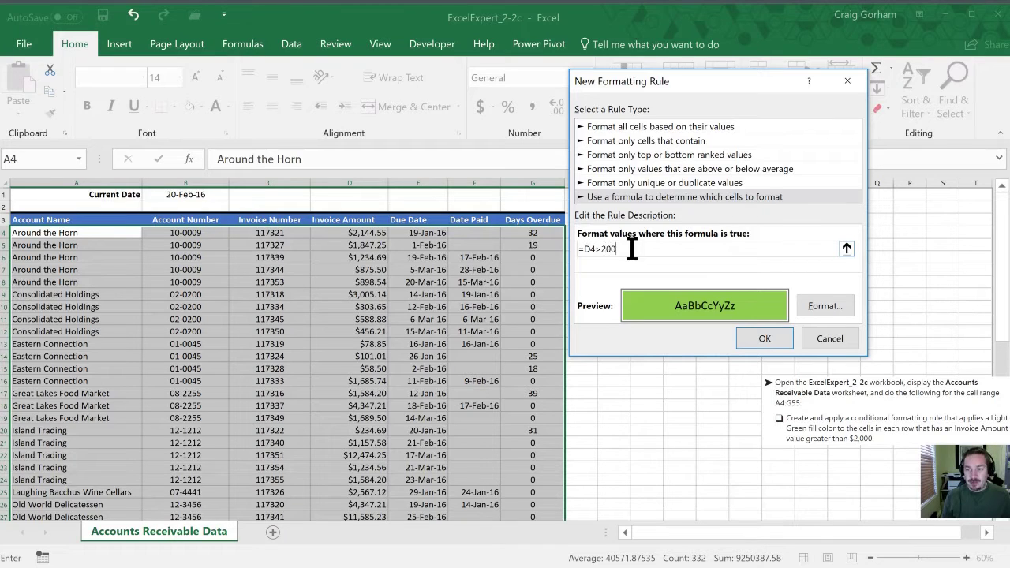
Make only the column of the D4 reference absolute so the formula reads =$D4>2000, and apply the rule.
double_click(589, 249)
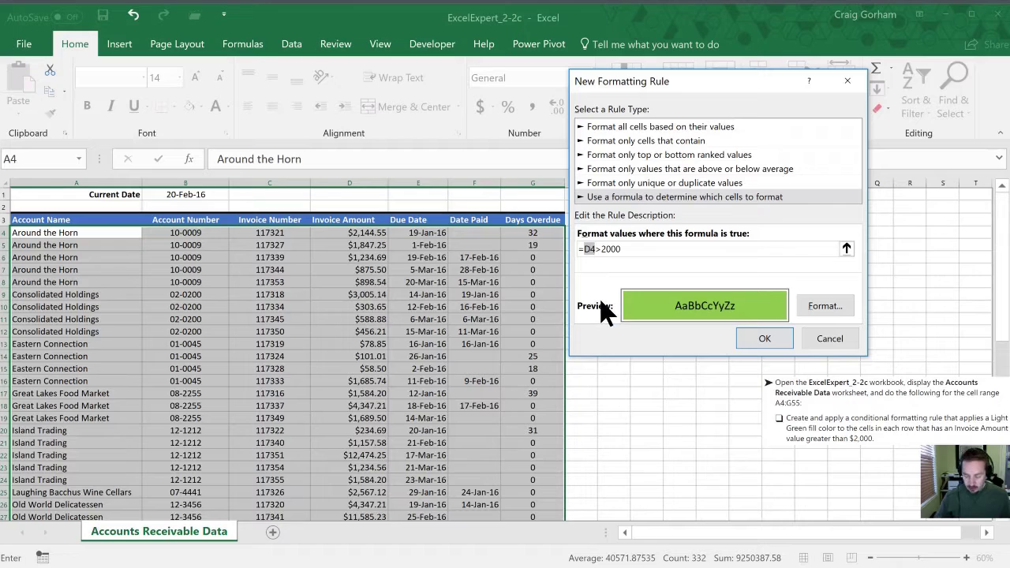
key("F4")
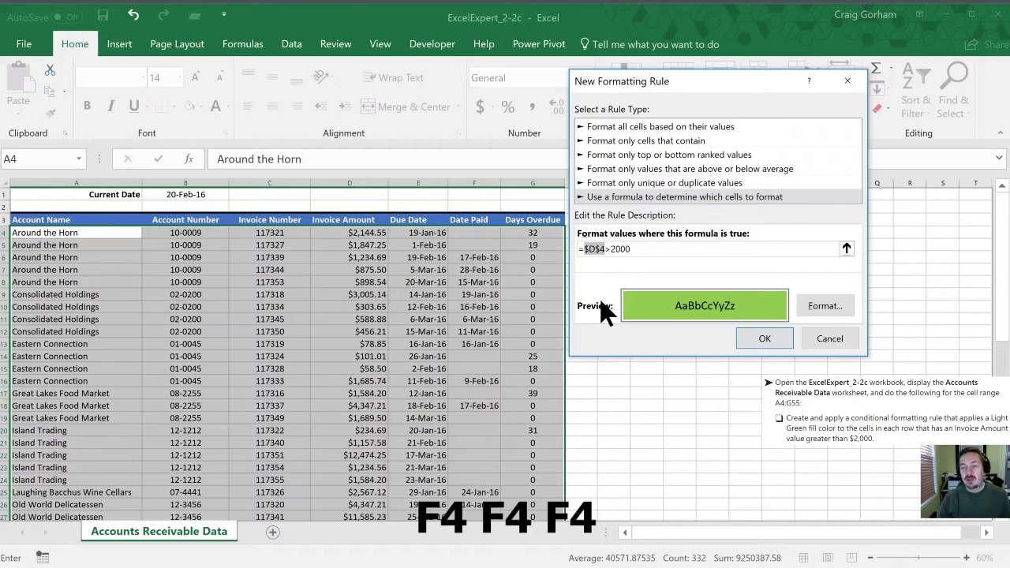
key("F4")
key("F4")
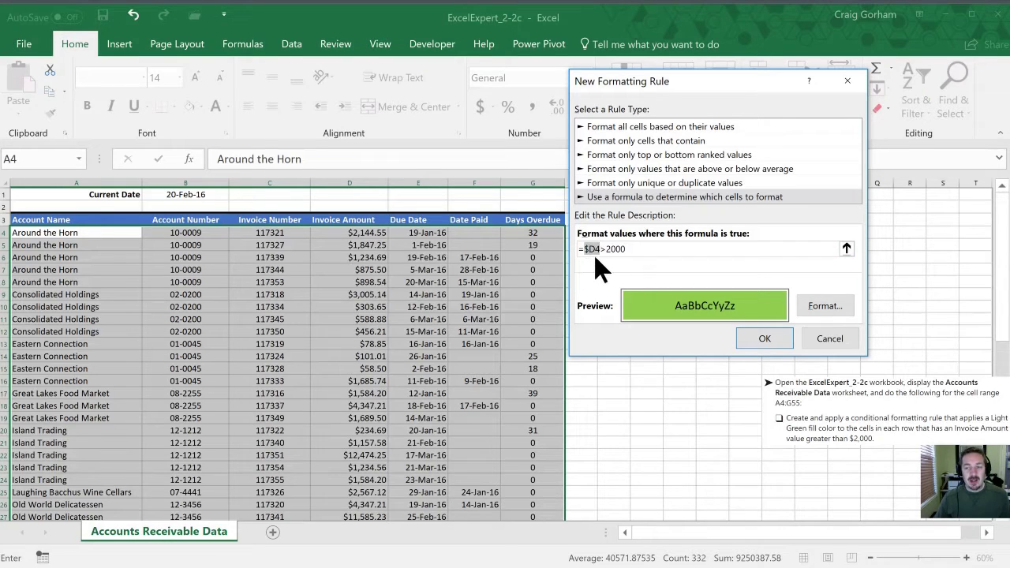
left_click(749, 347)
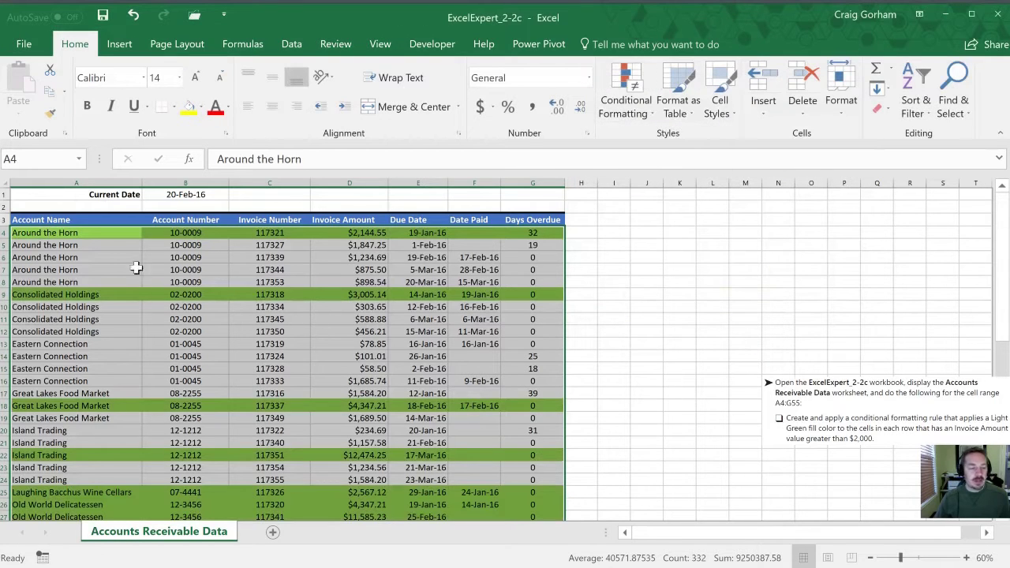
Create another conditional formatting rule for the same selected range, using a formula to determine which cells to format.
scroll(220, 363, "down", 1)
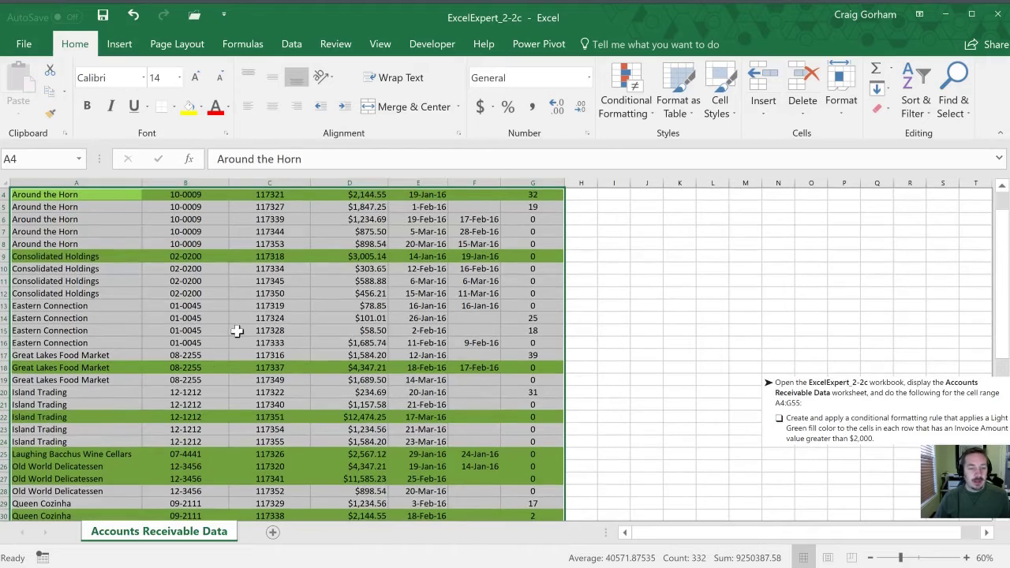
scroll(237, 327, "up", 1)
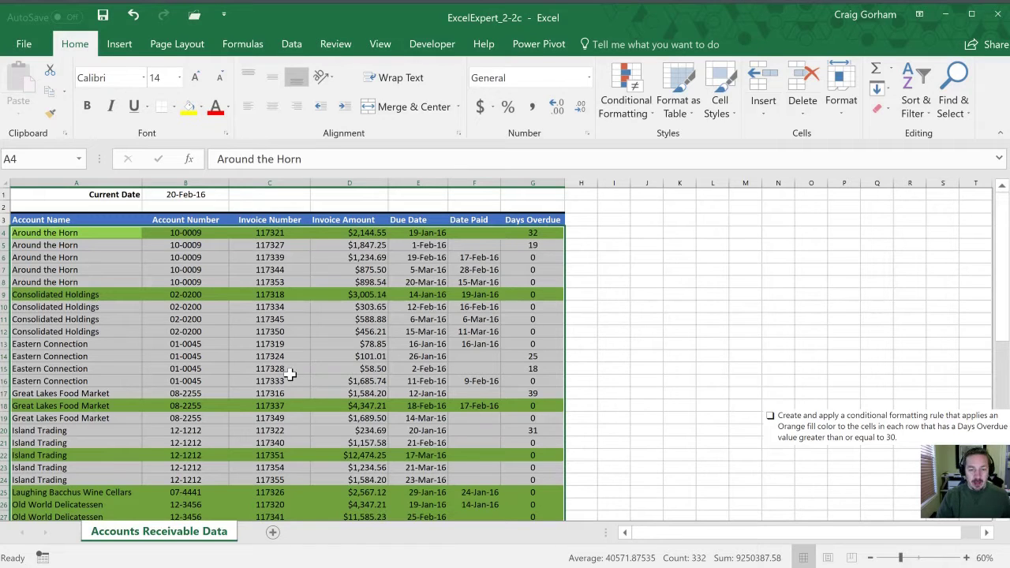
key("alt")
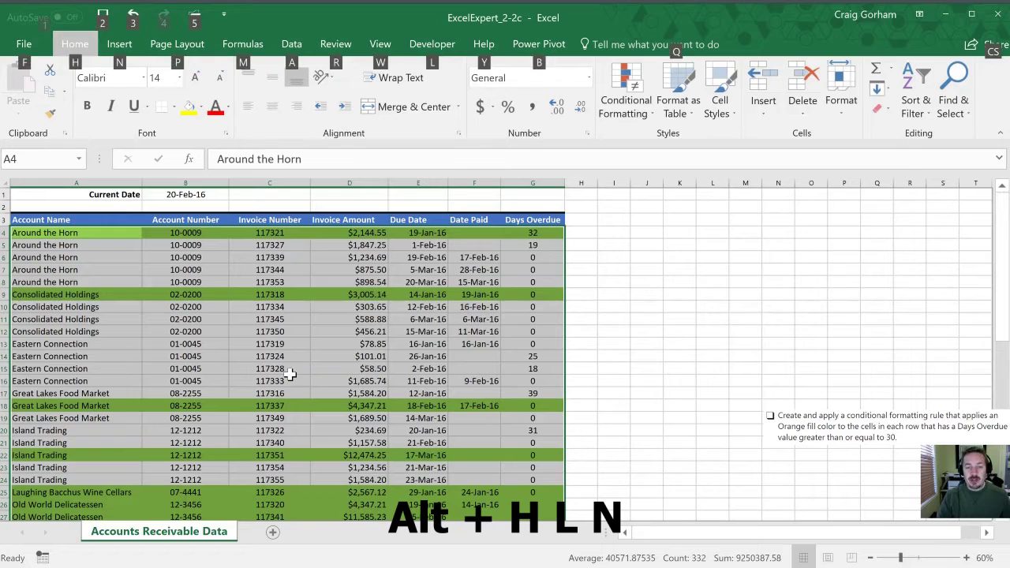
key("h")
key("l")
key("n")
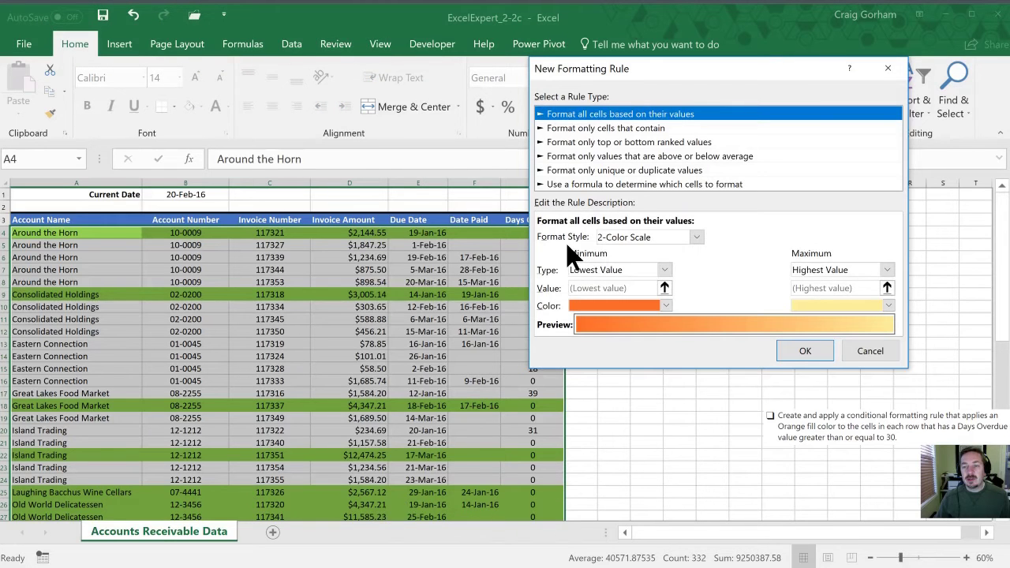
left_click(631, 184)
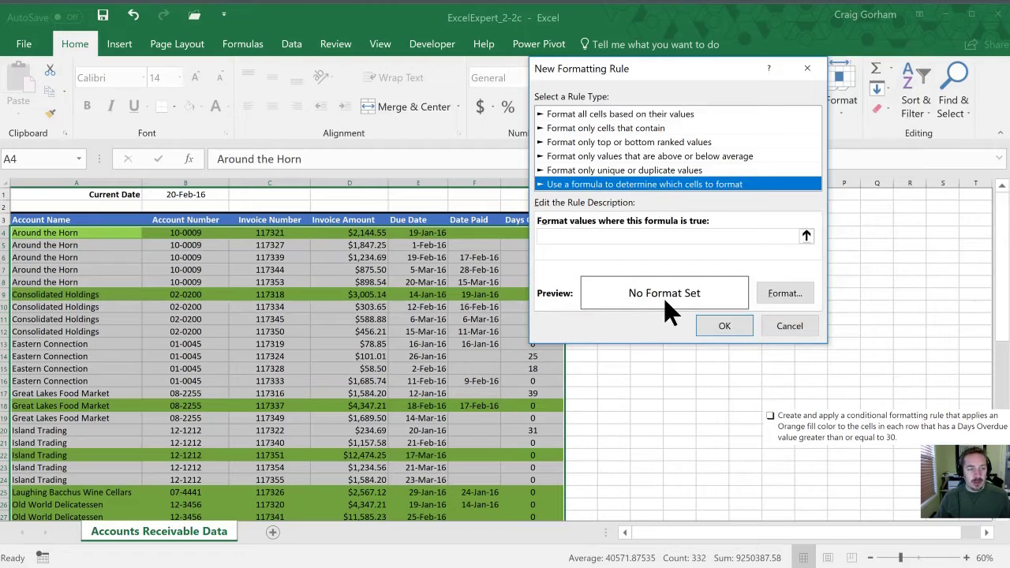
Set the second rule's format to the standard Orange background fill.
left_click(784, 293)
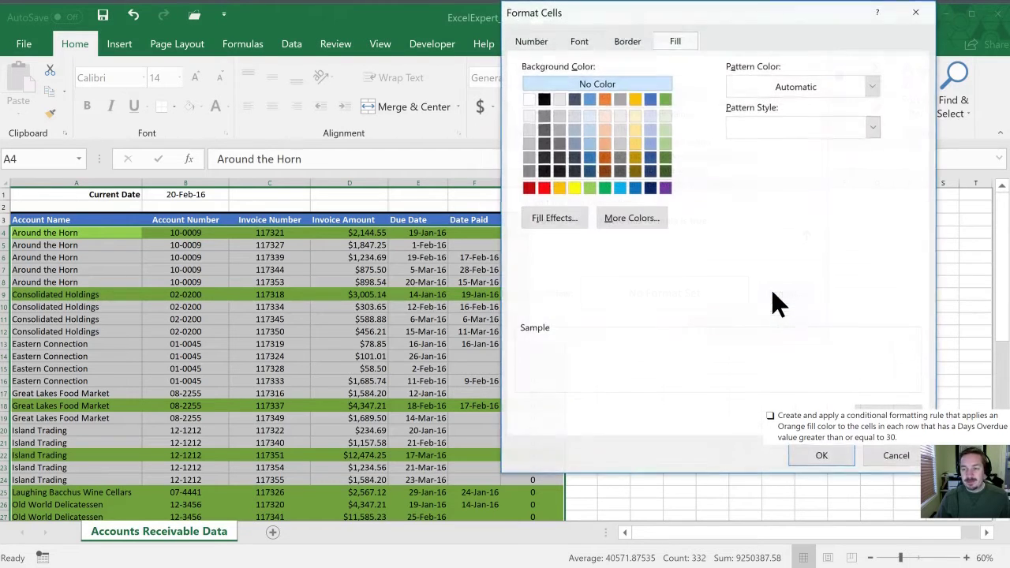
left_click(558, 187)
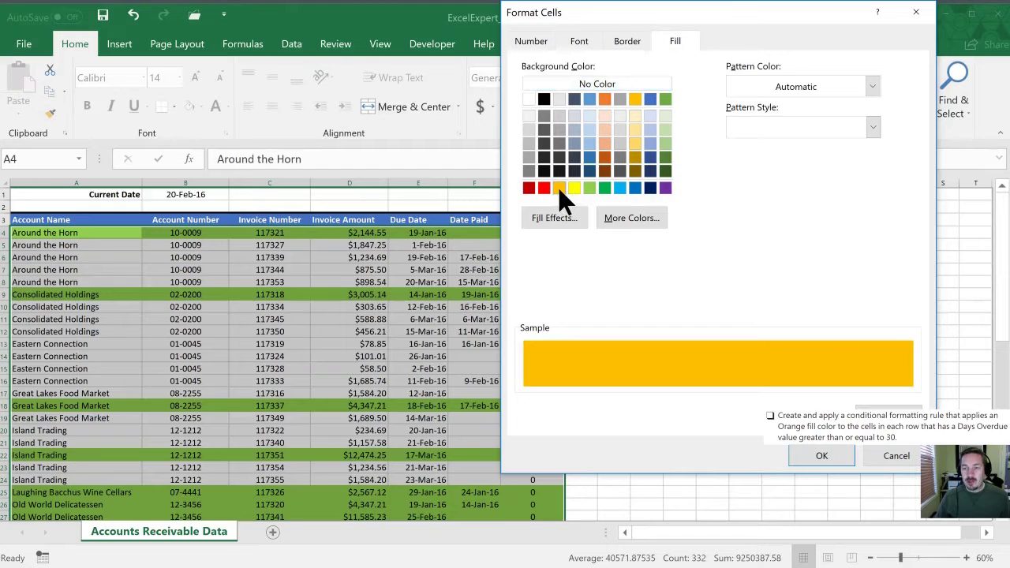
left_click(819, 457)
Enter the rule formula =G4>=30 to test the Days Overdue, moving the dialog clear of the data.
left_click(595, 241)
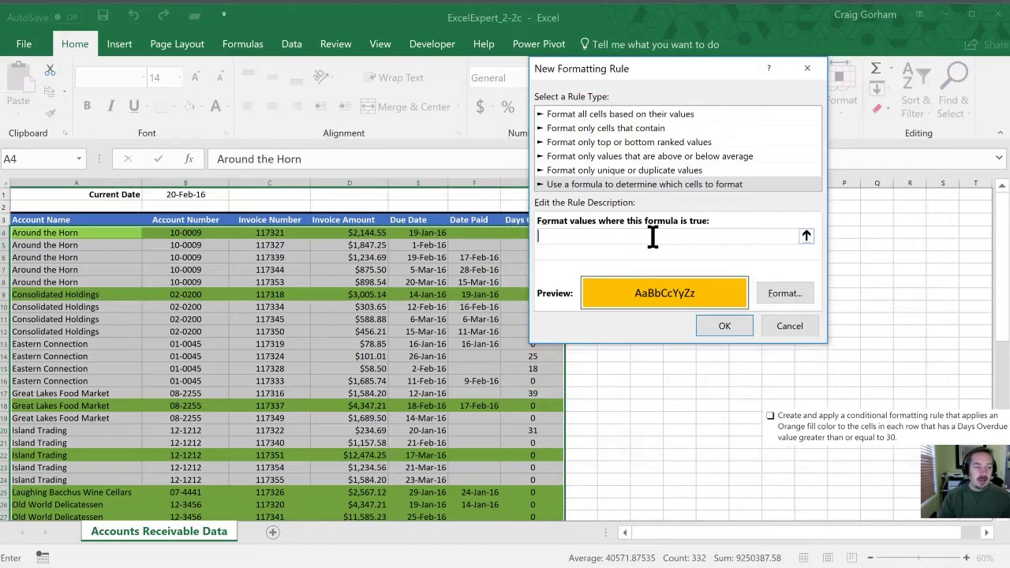
type("=")
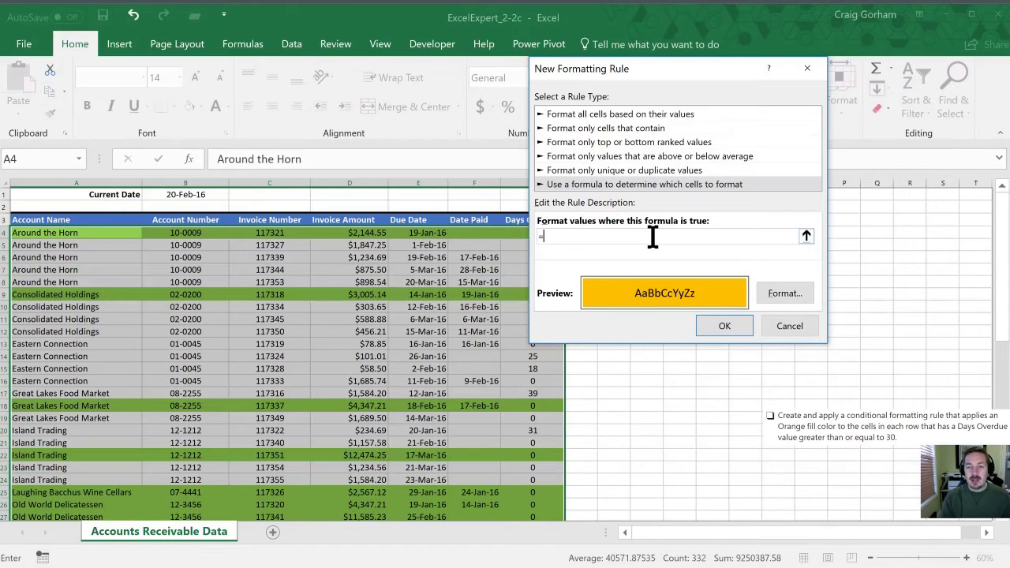
left_click_drag(669, 58, 733, 63)
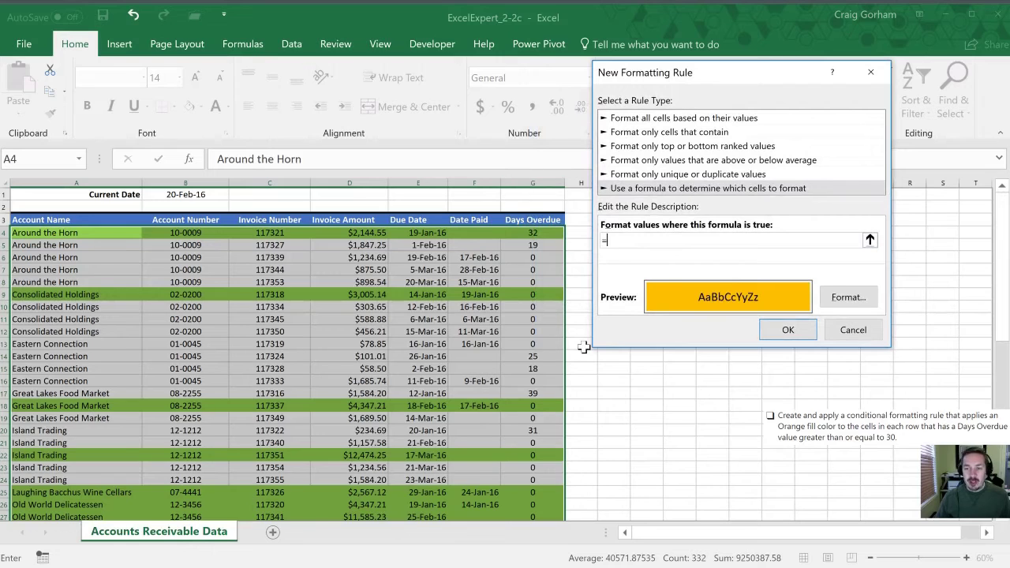
type("G")
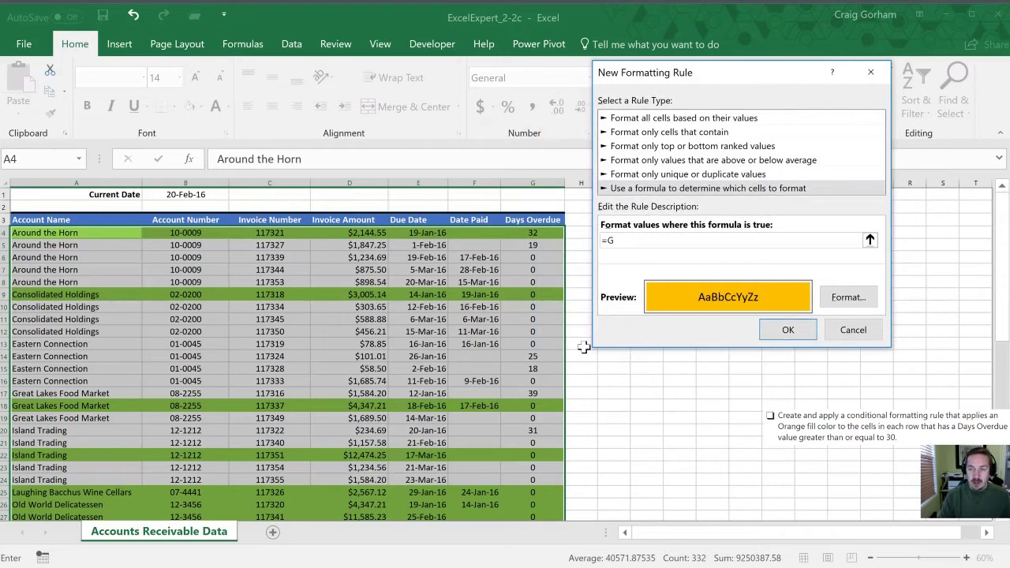
type("4")
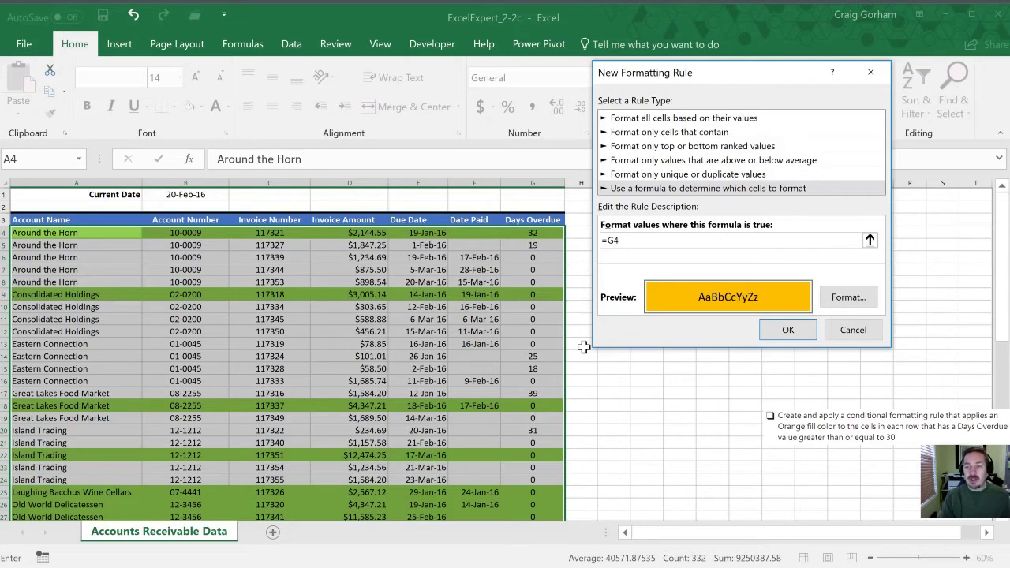
type(">=")
key("BackSpace")
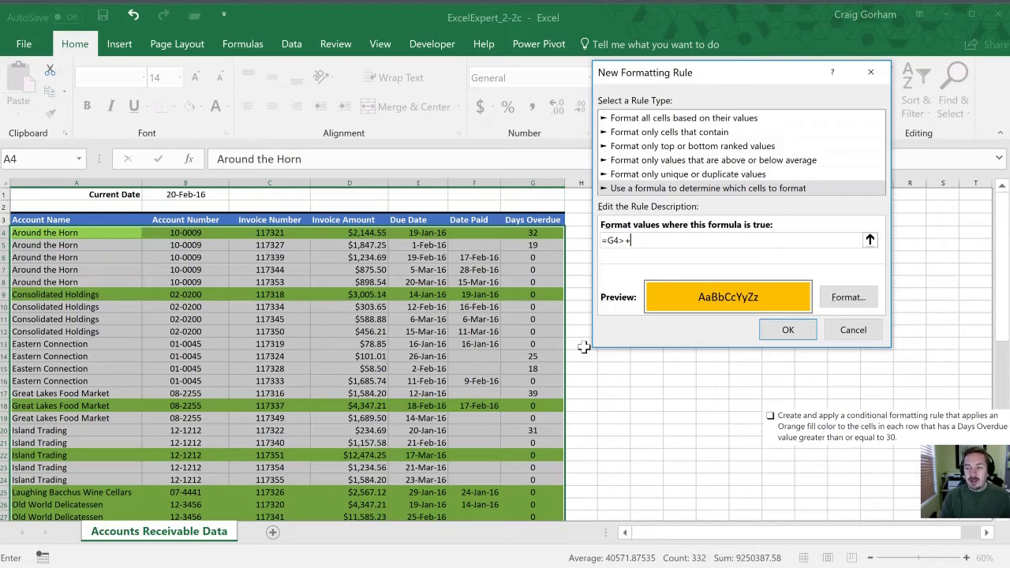
key("BackSpace")
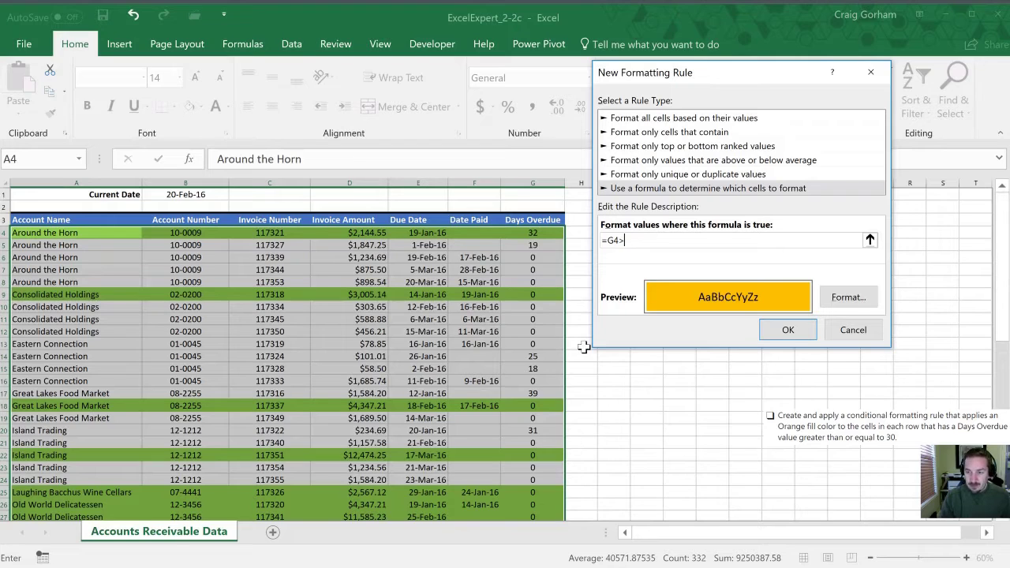
type("=")
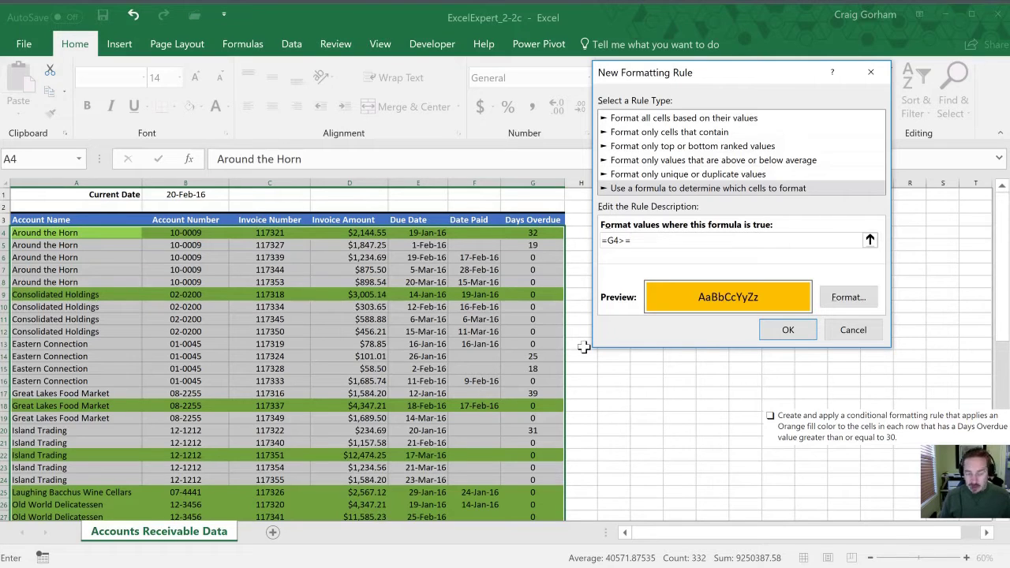
type("30")
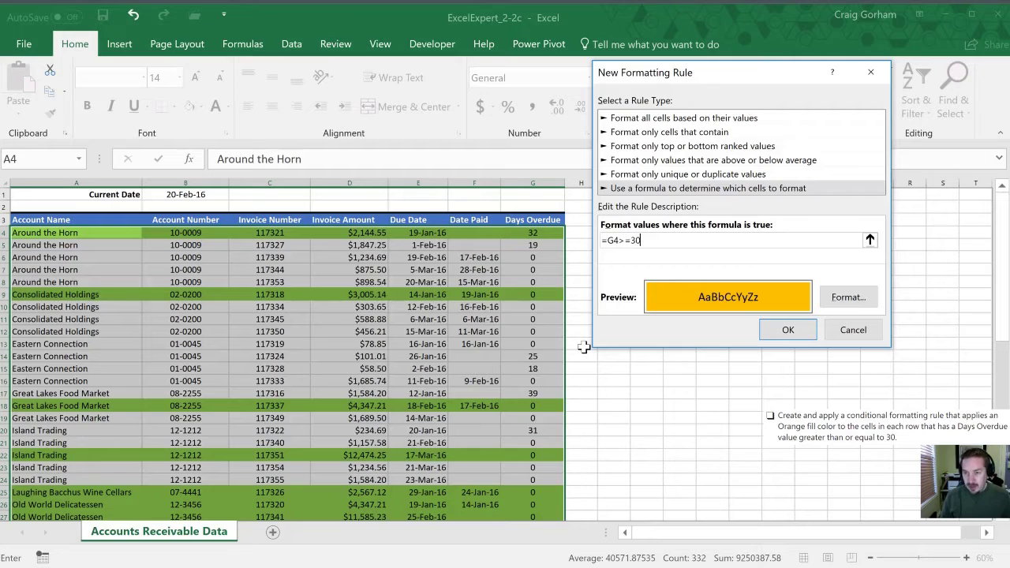
Make only the column of the G4 reference absolute so the formula reads =$G4>=30, and apply the rule.
double_click(612, 240)
key("F4")
key("F4")
key("F4")
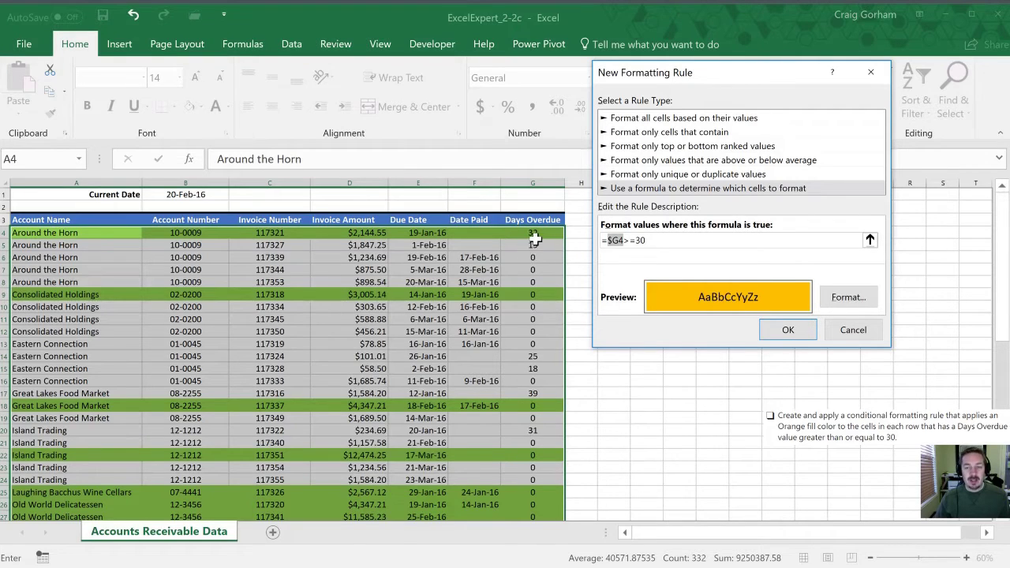
left_click(776, 331)
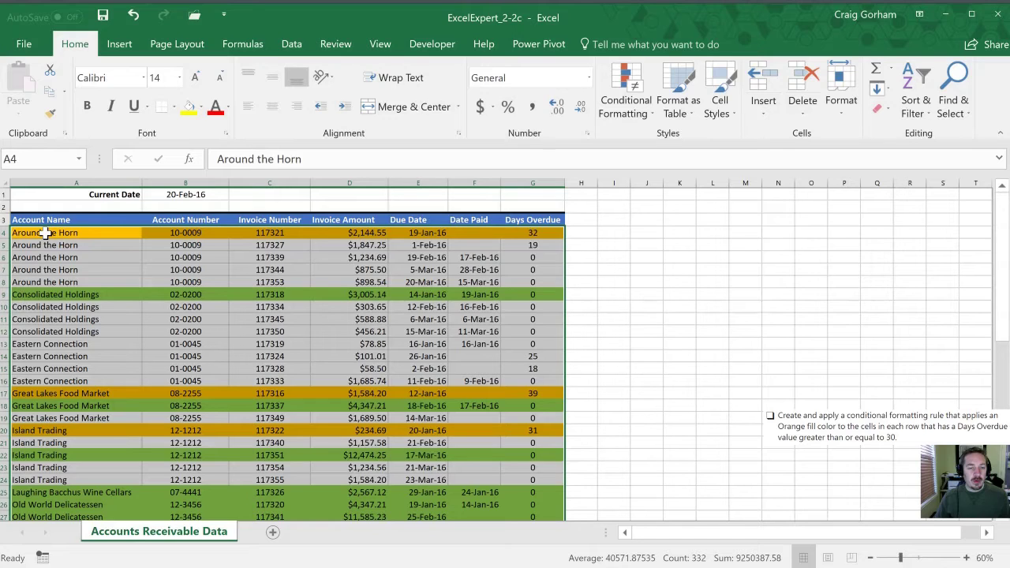
scroll(510, 363, "down", 9)
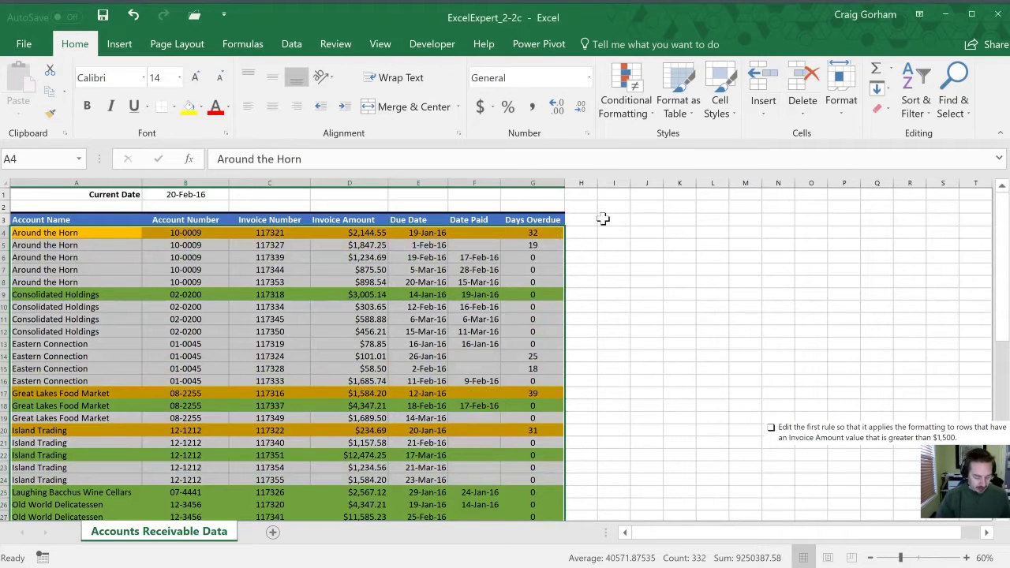
Edit the green Invoice Amount rule in the Conditional Formatting Rules Manager so its formula reads =$D4>1500, and apply the change.
key("alt")
key("h")
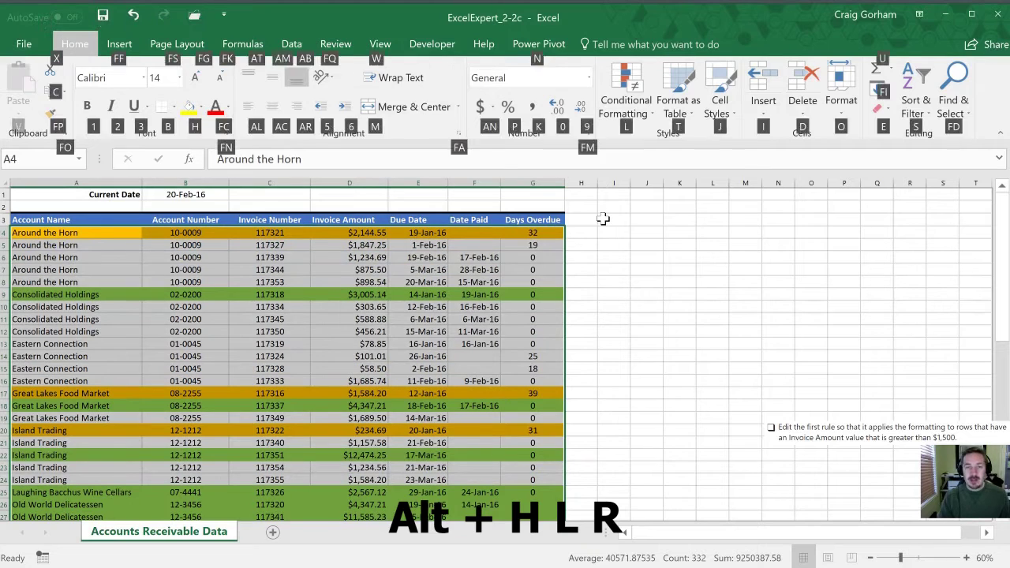
key("l")
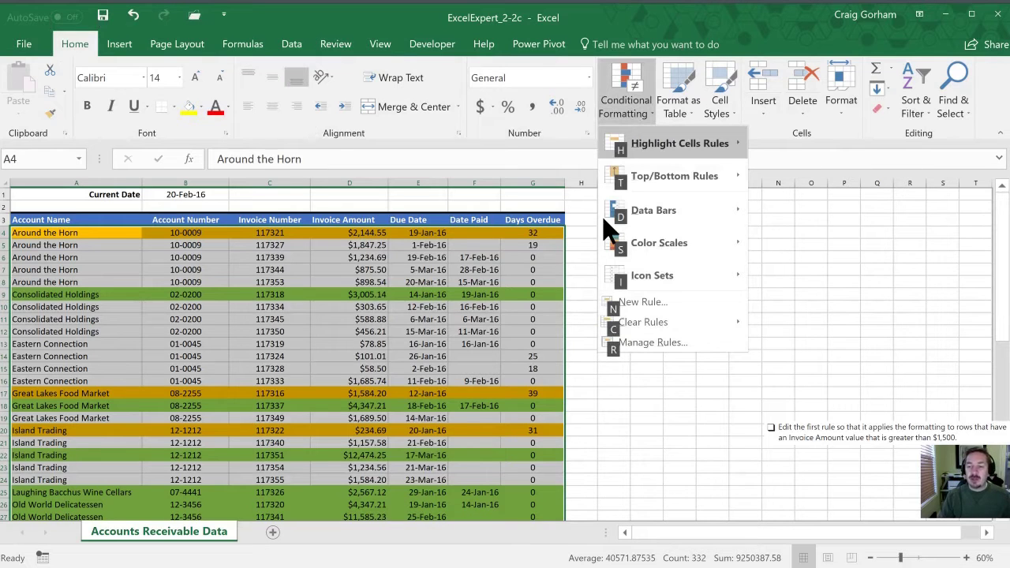
key("r")
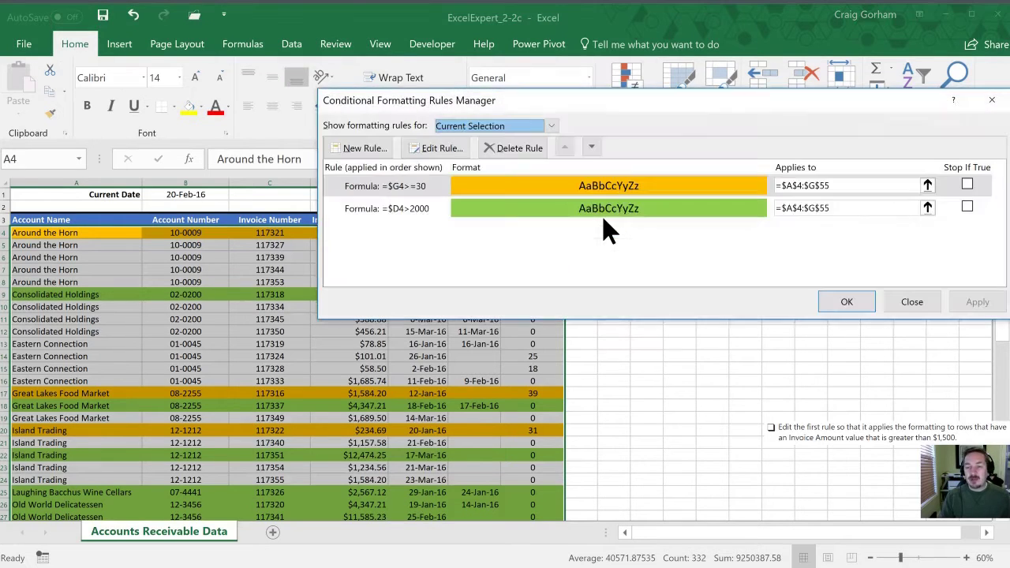
left_click(371, 213)
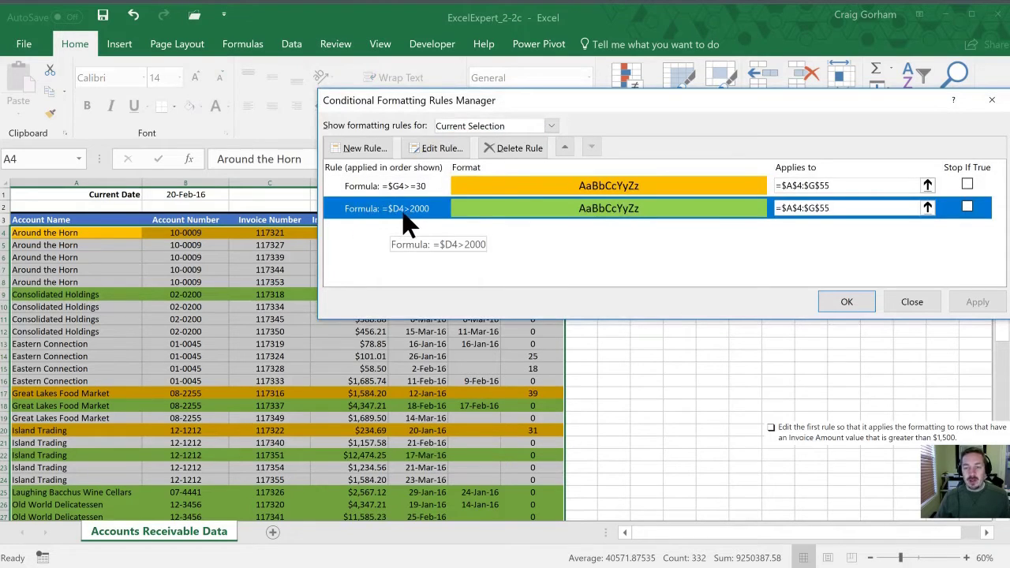
left_click(435, 152)
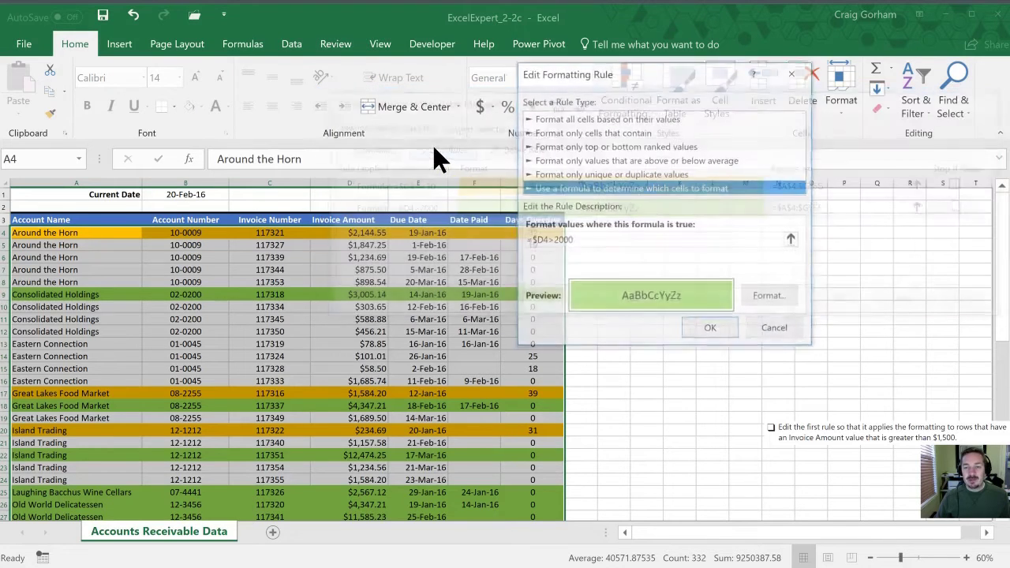
left_click(562, 240)
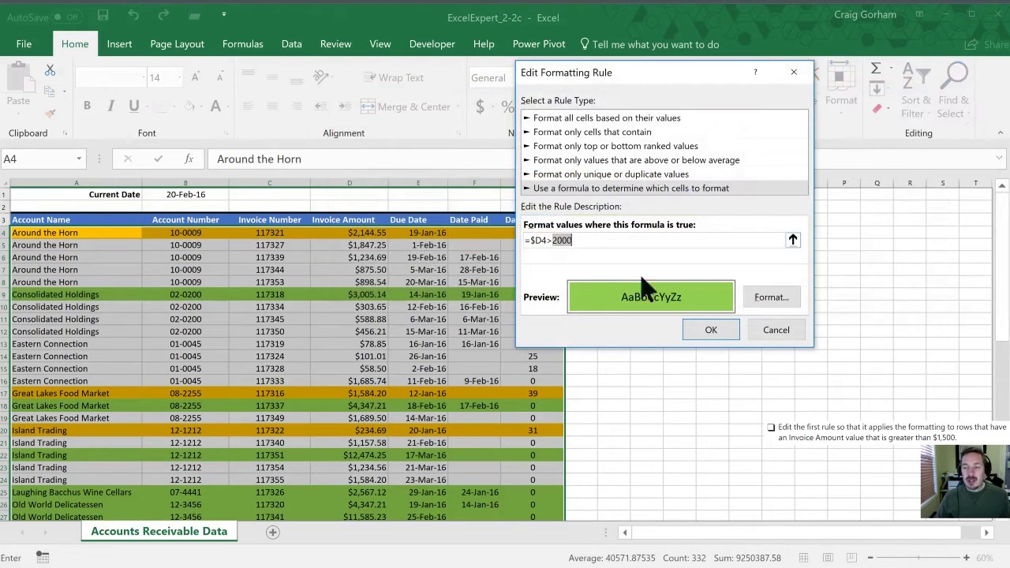
key("BackSpace")
key("BackSpace")
key("BackSpace")
key("BackSpace")
type("1500")
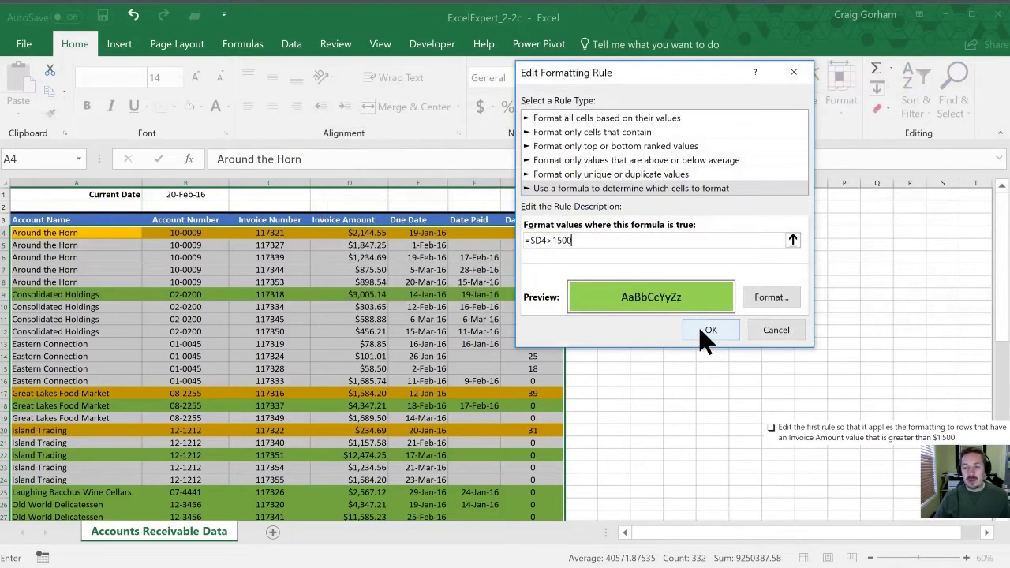
left_click(698, 326)
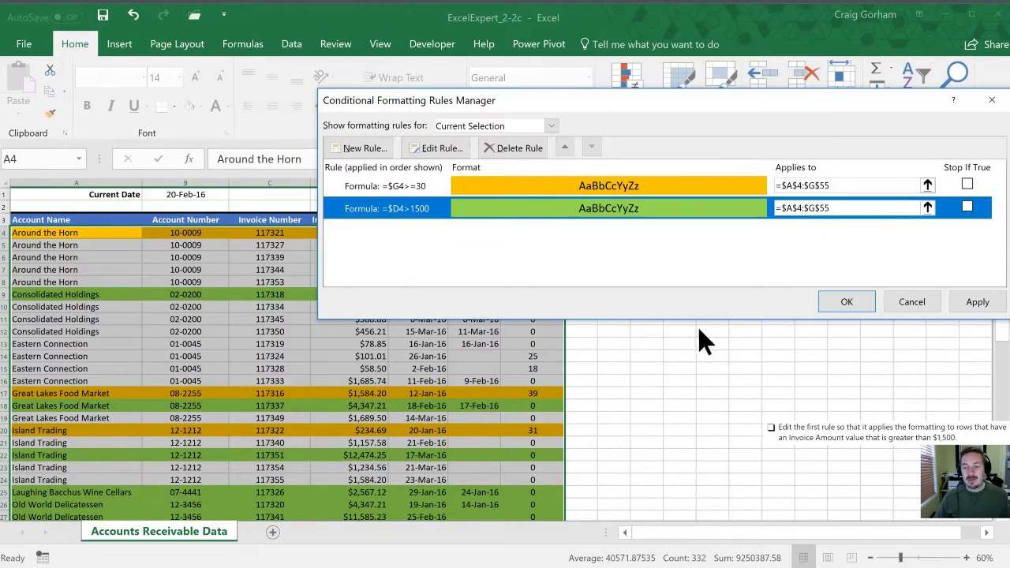
left_click(978, 304)
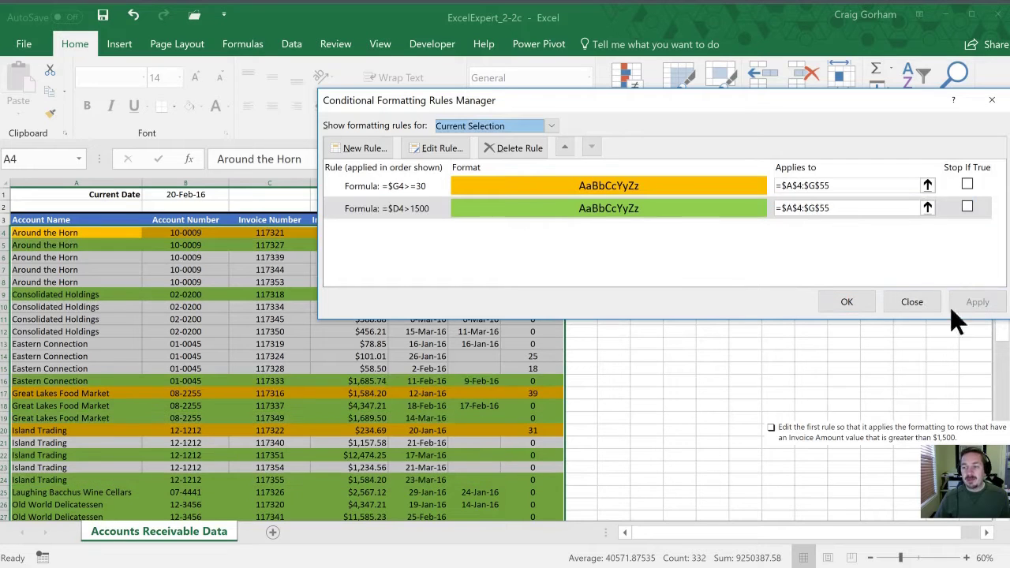
left_click(846, 302)
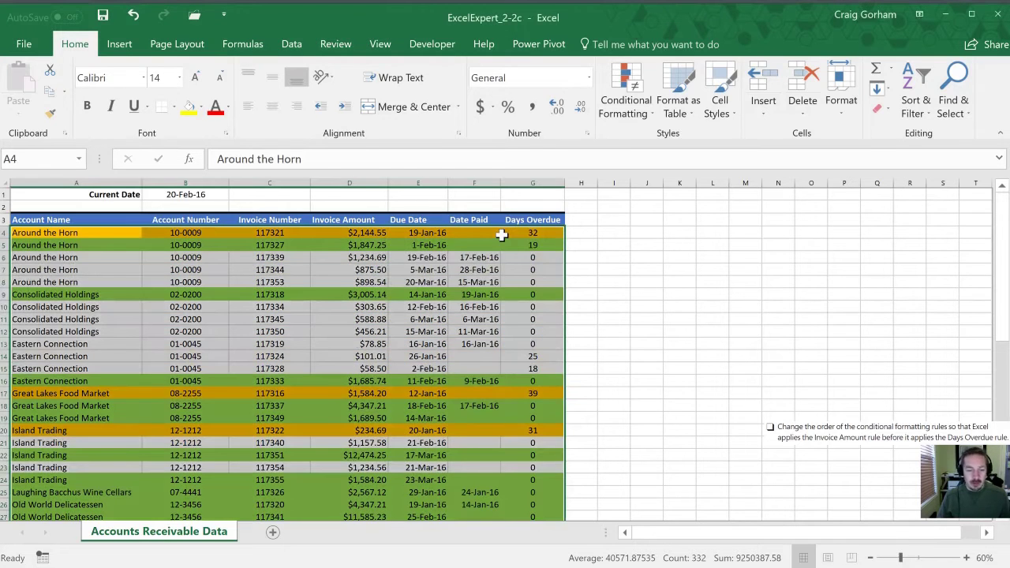
Move the Invoice Amount rule above the Days Overdue rule in the Conditional Formatting Rules Manager and apply the new order.
key("alt")
key("h")
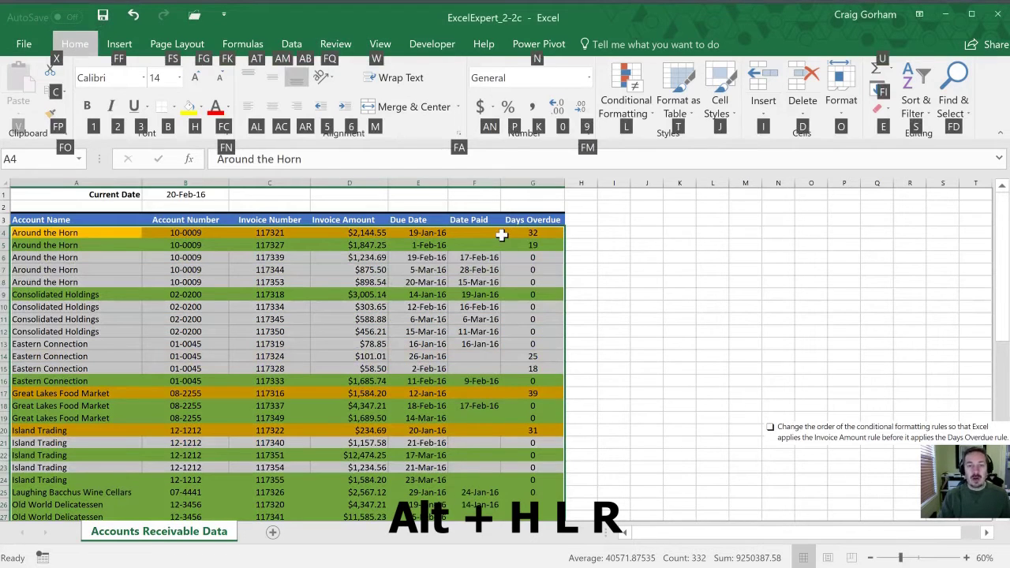
key("l")
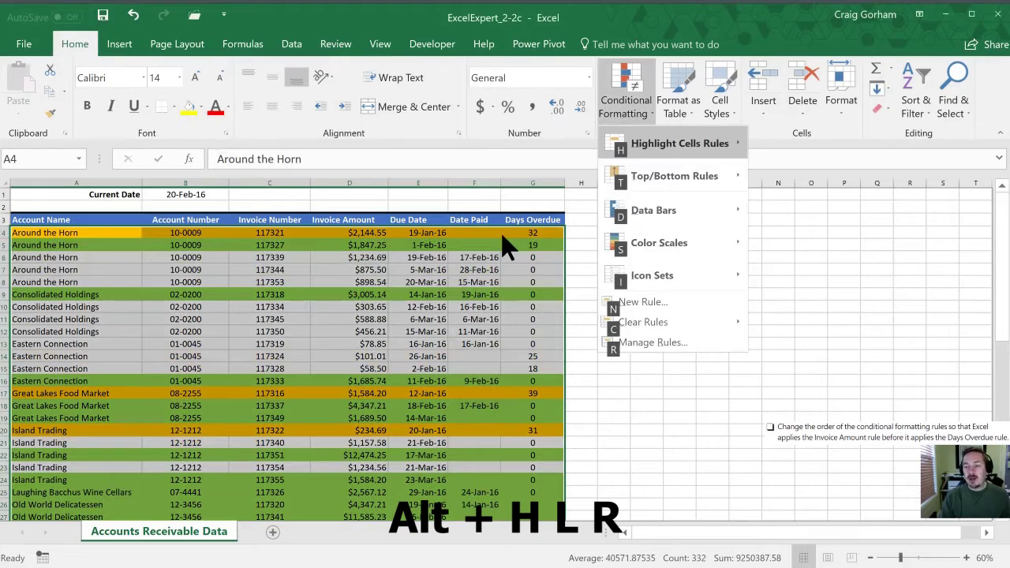
key("r")
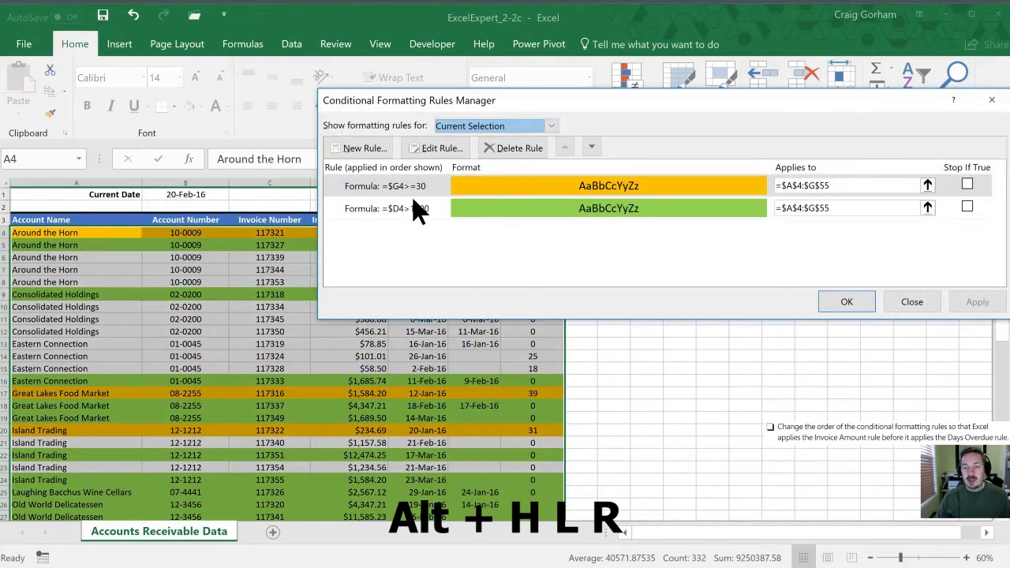
left_click(361, 209)
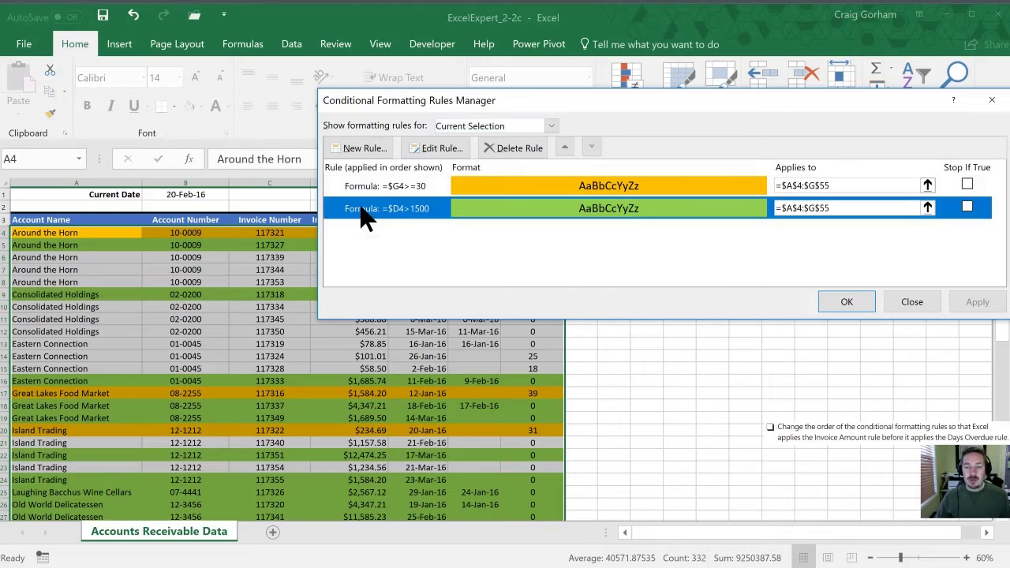
left_click(565, 148)
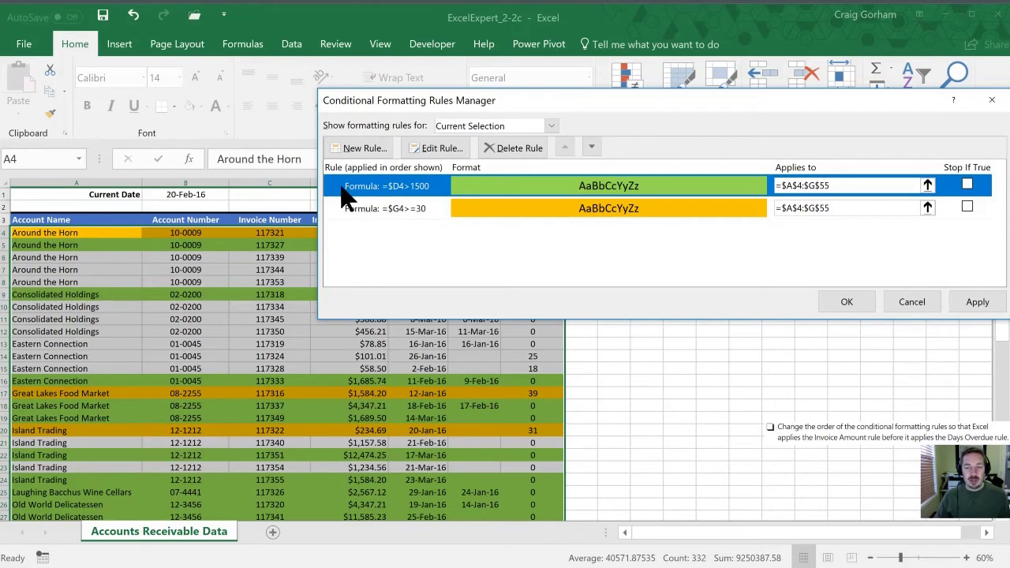
left_click(967, 300)
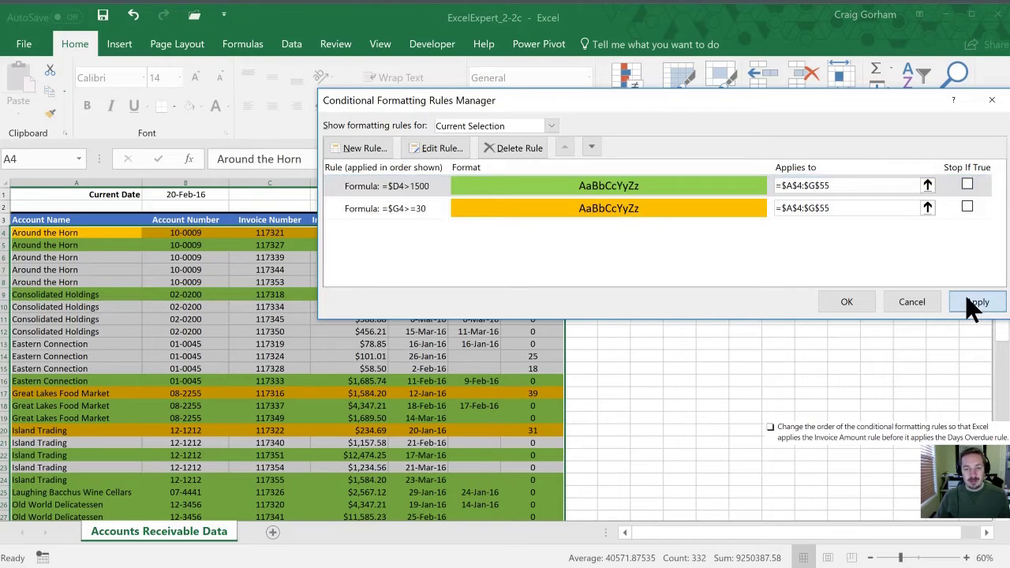
left_click(844, 303)
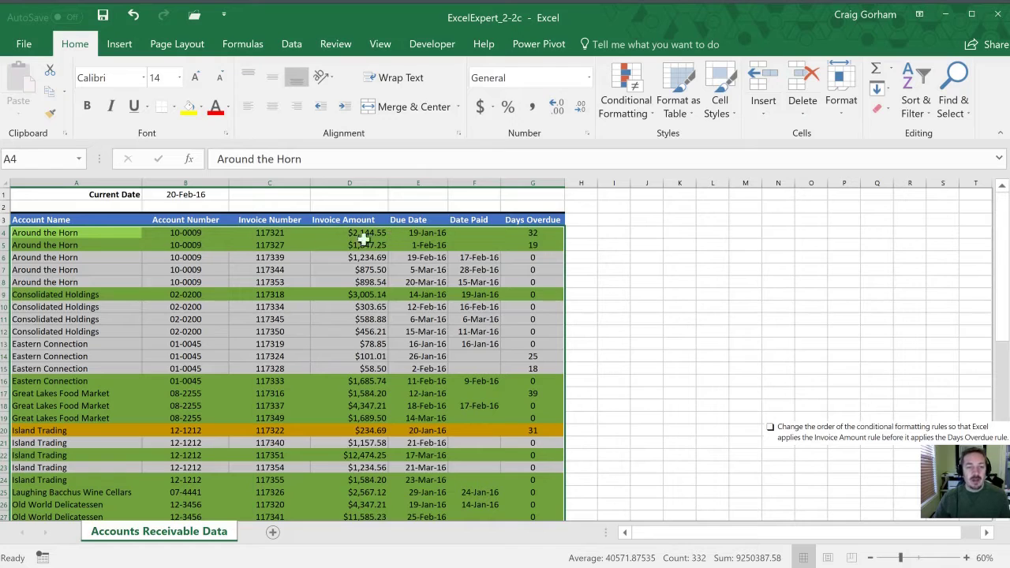
Insert a new sheet row at row 2, directly below the Current Date row.
left_click(24, 203)
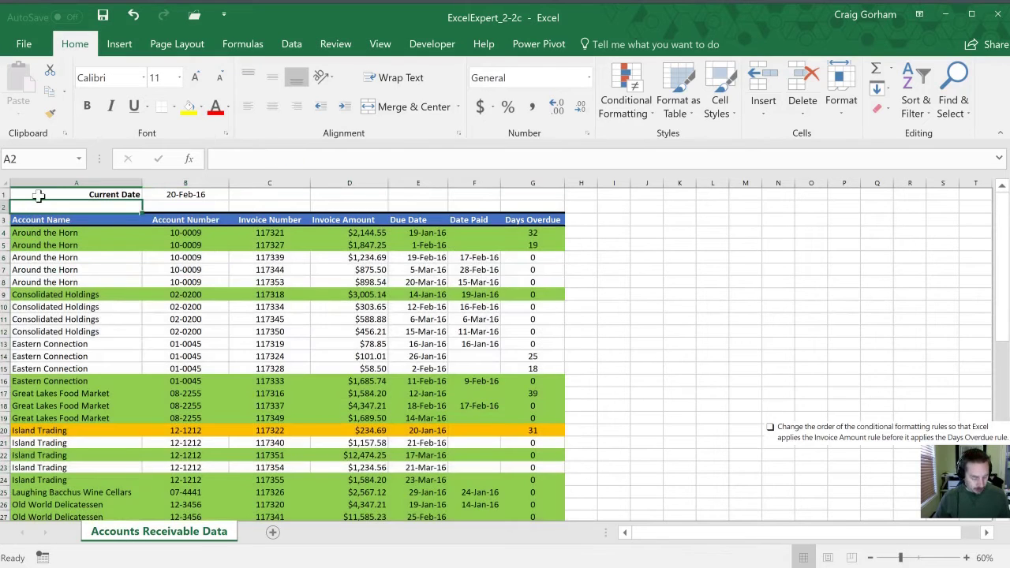
key("ctrl+space")
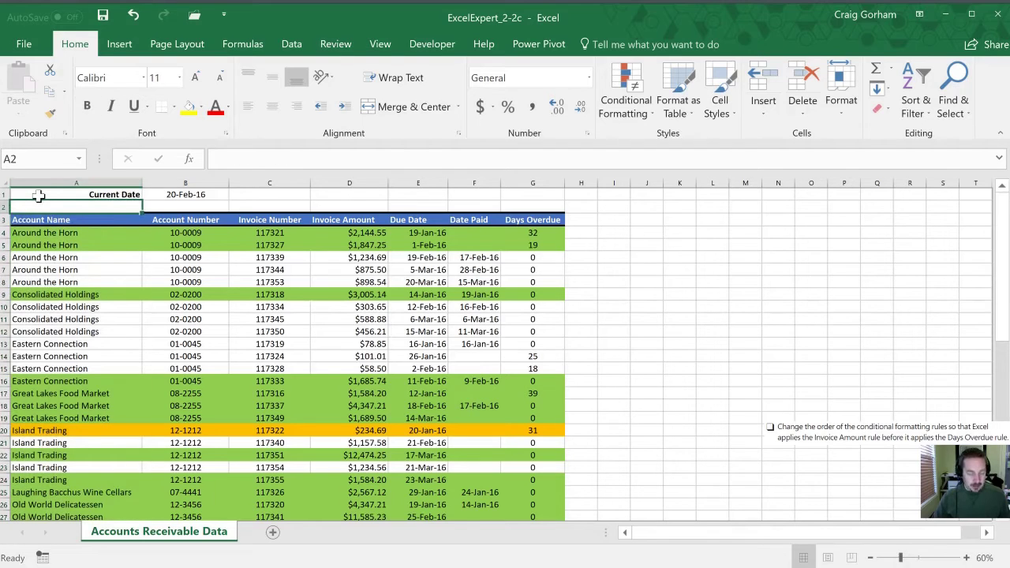
key("shift+space")
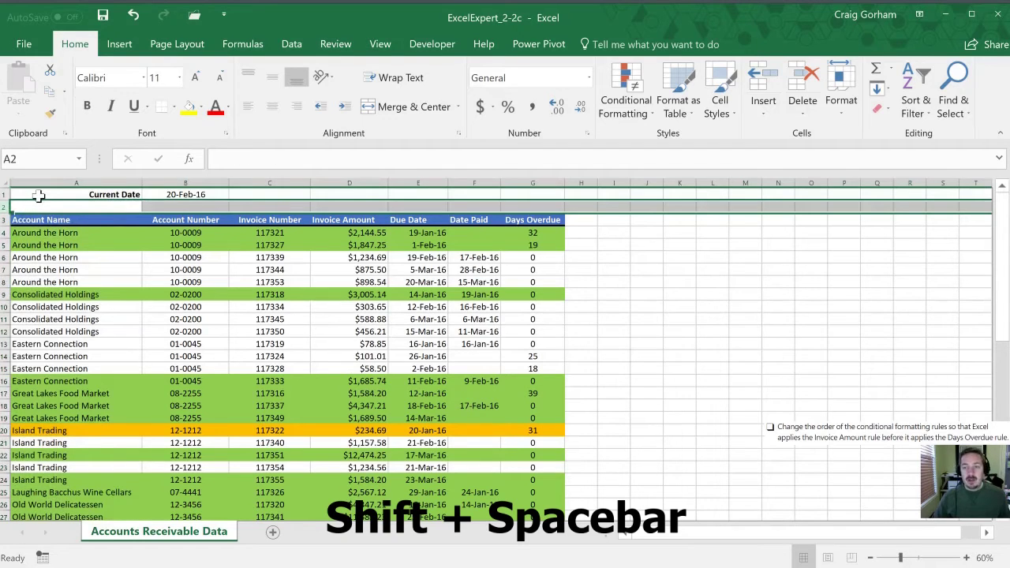
key("alt")
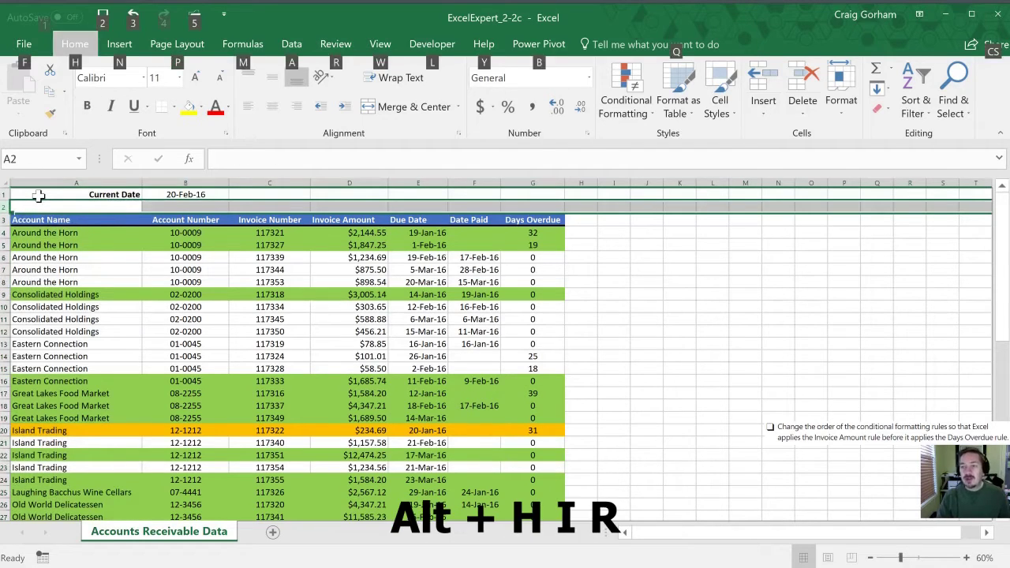
key("h")
key("i")
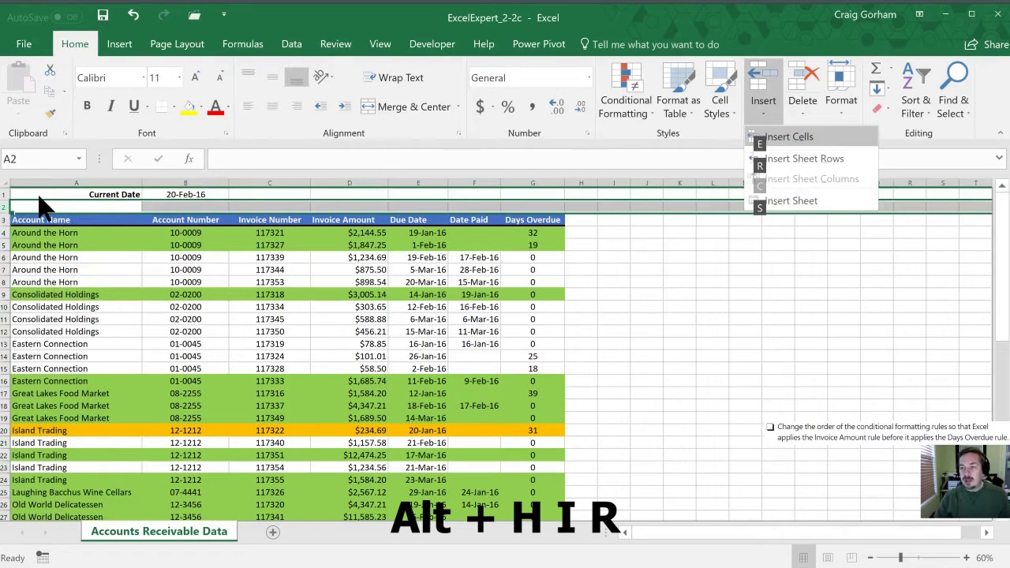
key("r")
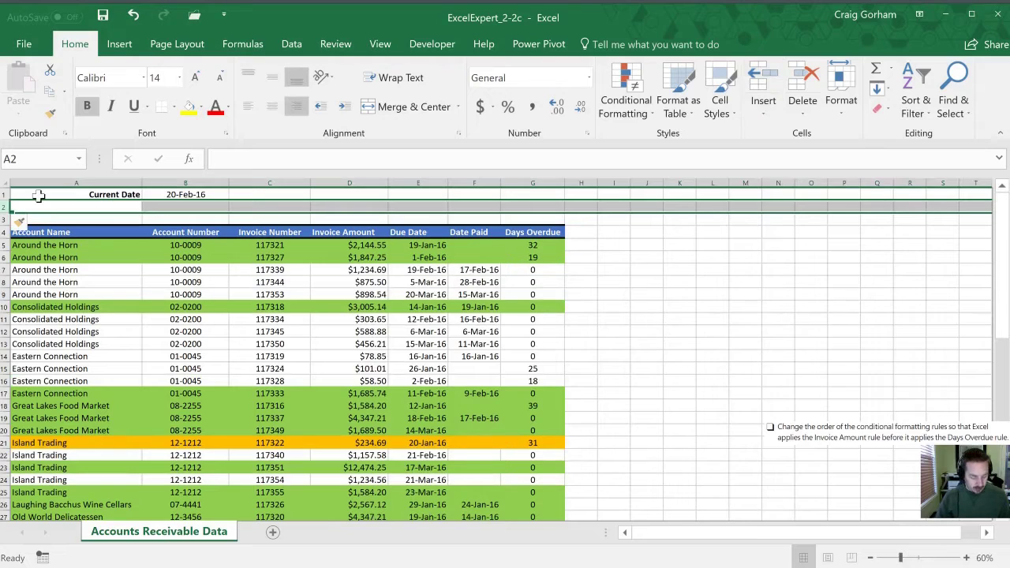
Insert a second blank sheet row at row 2, above the receivables table.
key("alt")
key("h")
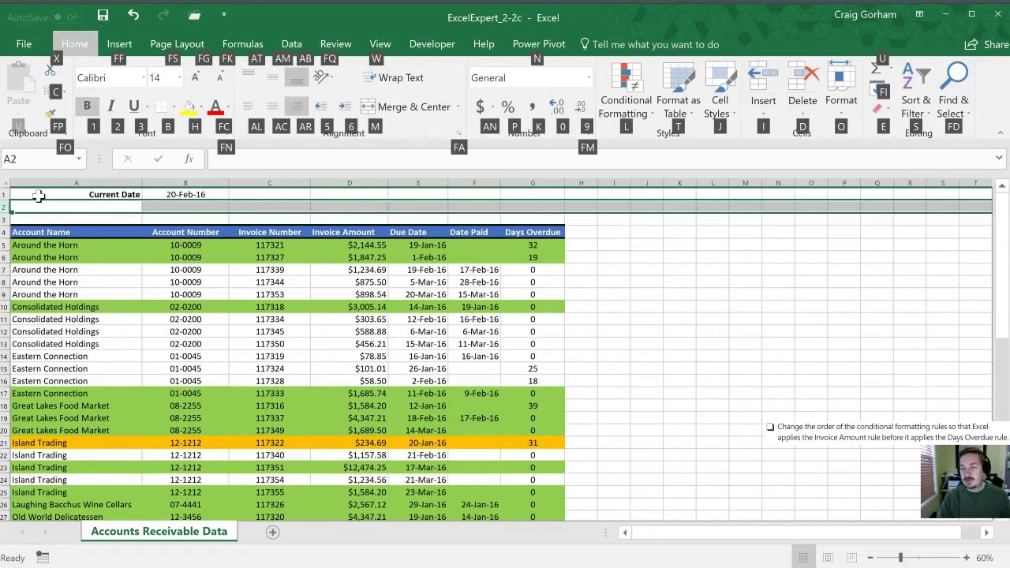
key("i")
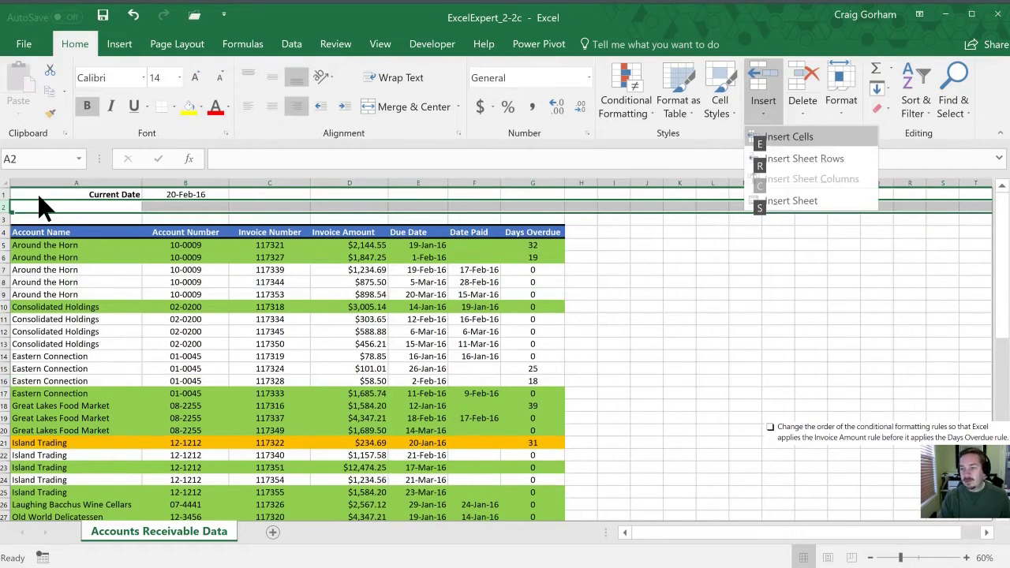
key("r")
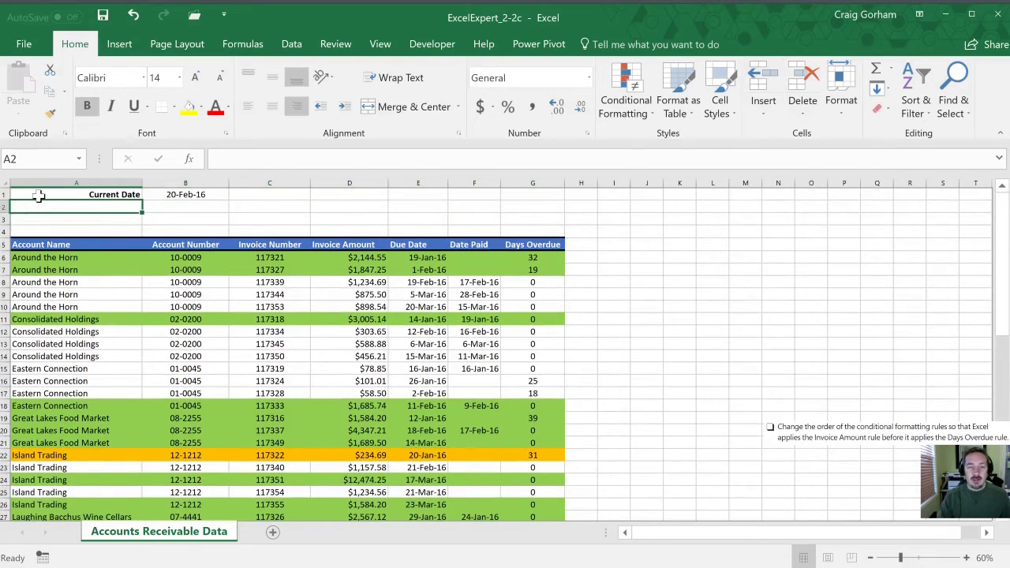
Enter the label Invoice Threshold in cell A2, below Current Date.
type("Invoic Thr")
key("BackSpace")
key("BackSpace")
key("BackSpace")
key("BackSpace")
type("e Thre")
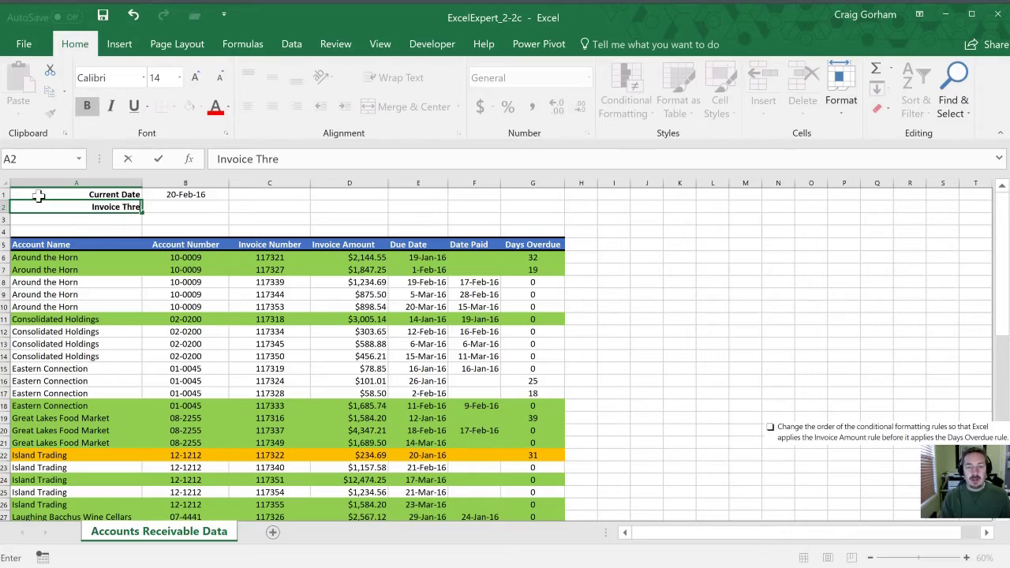
type("shold:")
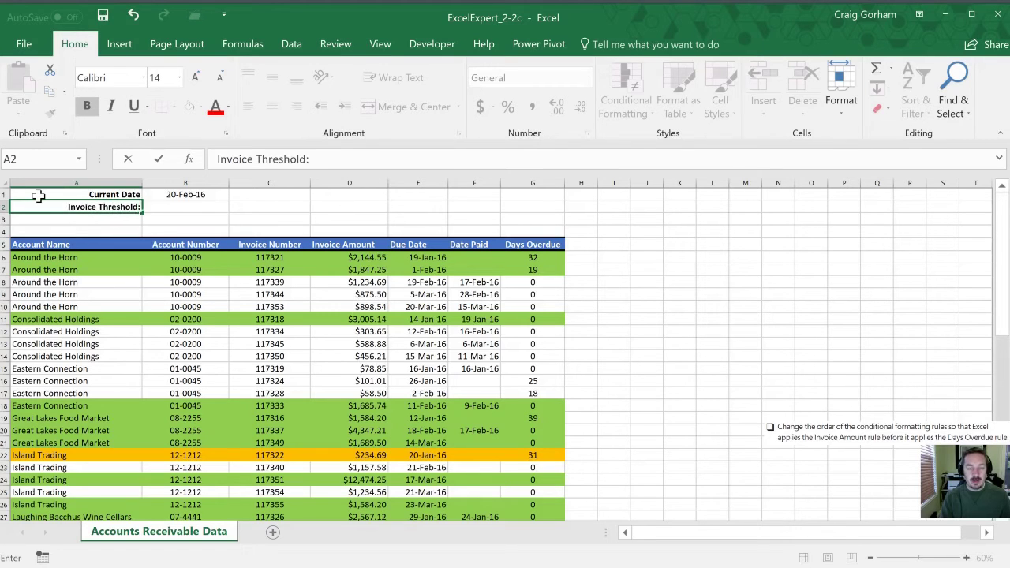
key("BackSpace")
key("Return")
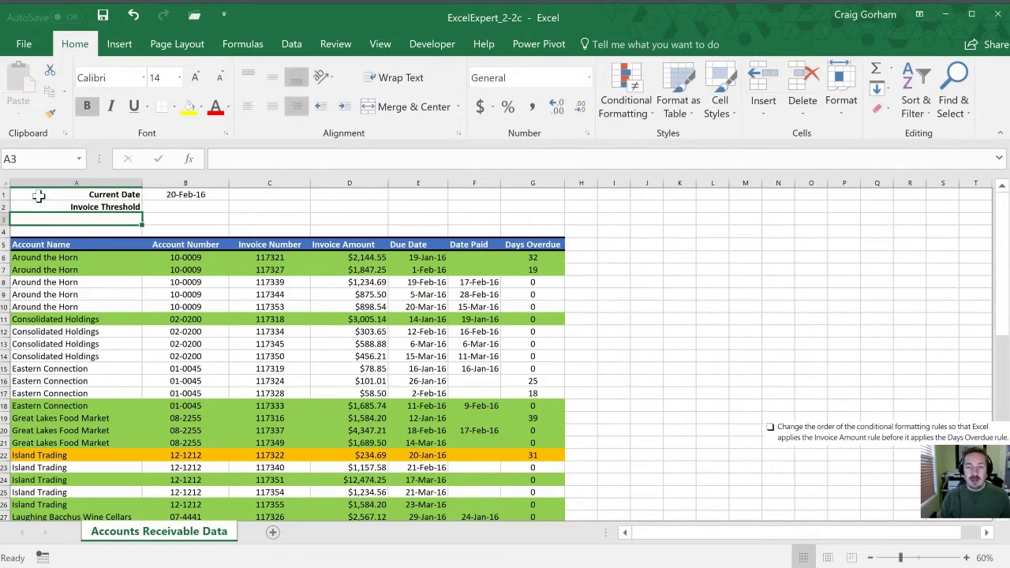
Enter the label Days Overdue Threshold in cell A3.
type("Days")
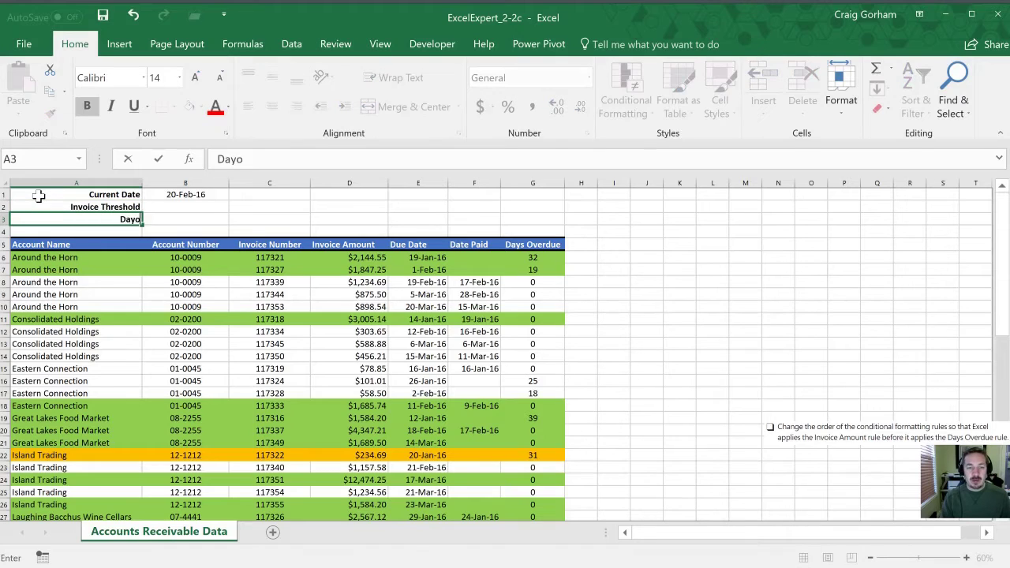
key("BackSpace")
type("s Overdue")
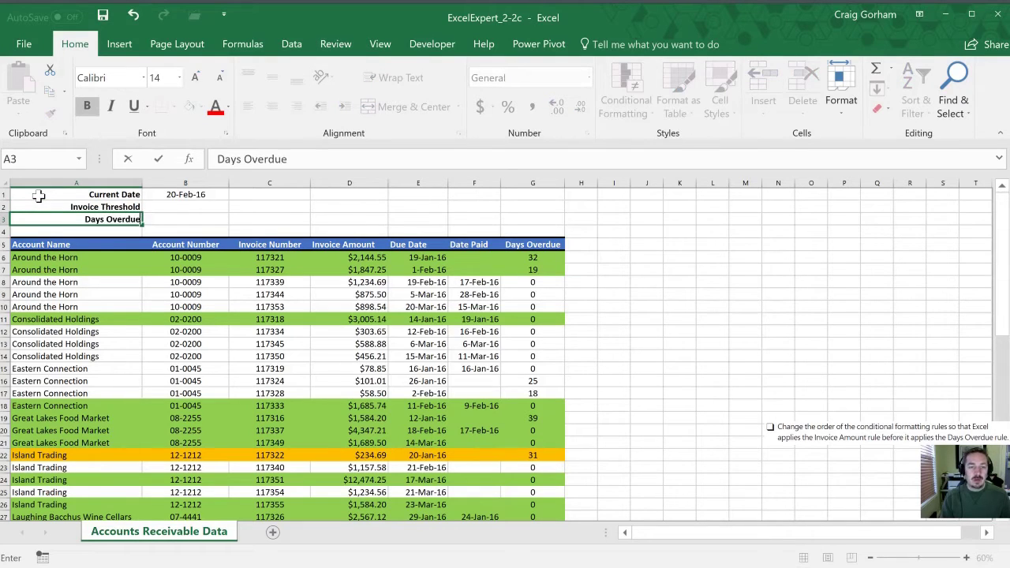
type(" Threshold")
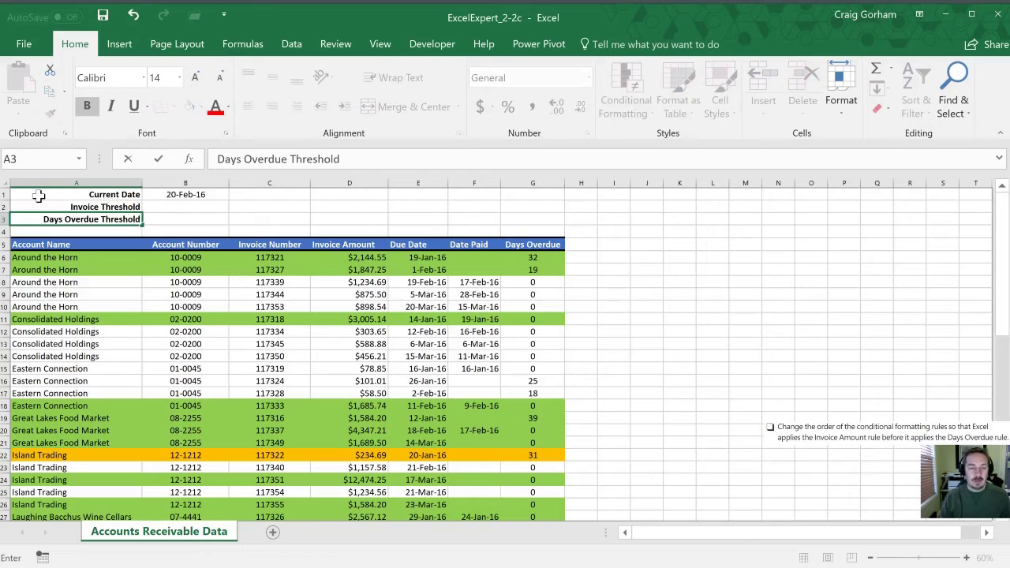
key("Tab")
Enter 1500 as the invoice threshold in cell B2 and format it as $ English (United States) accounting.
key("Up")
type("1500")
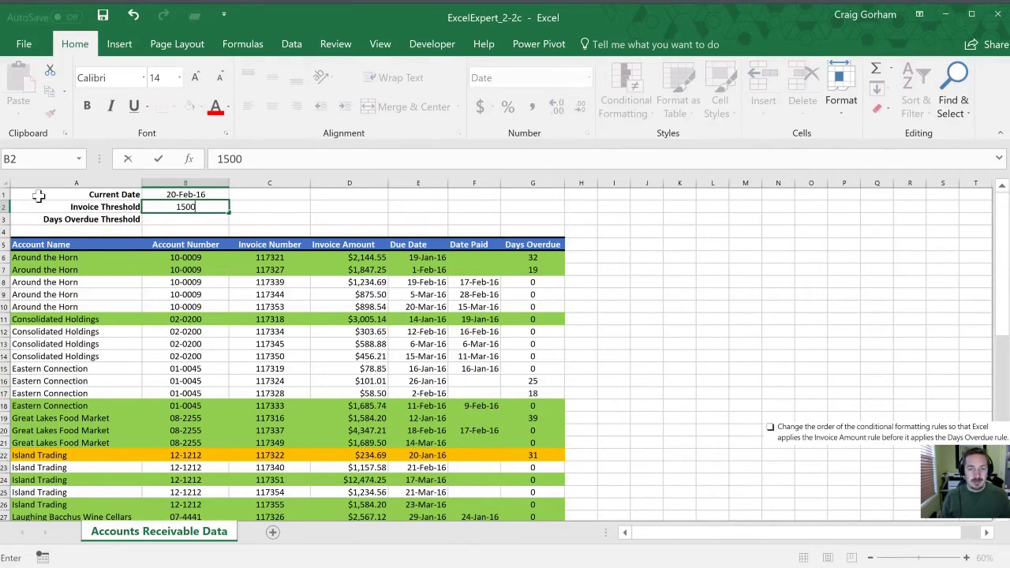
key("Return")
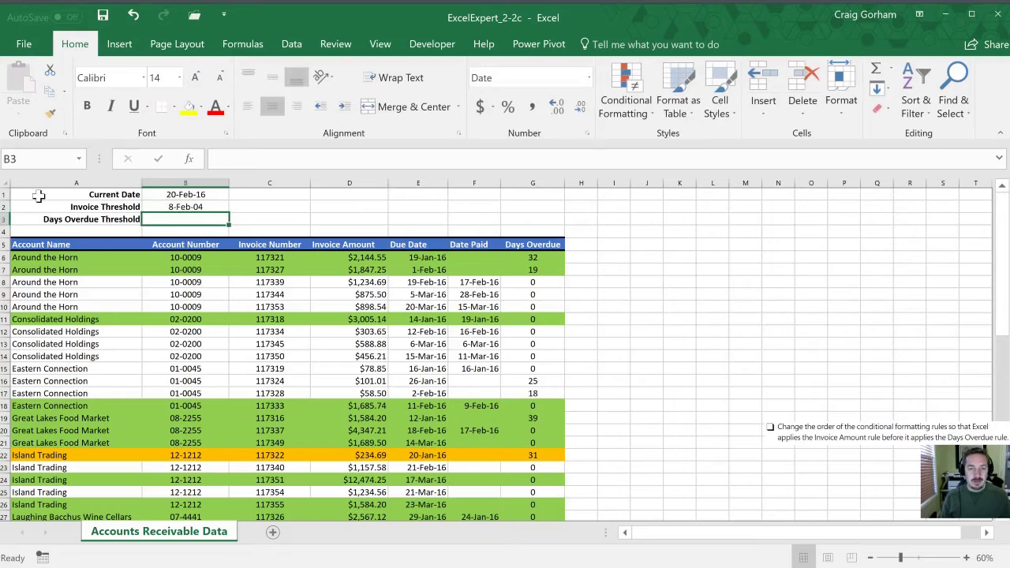
key("Up")
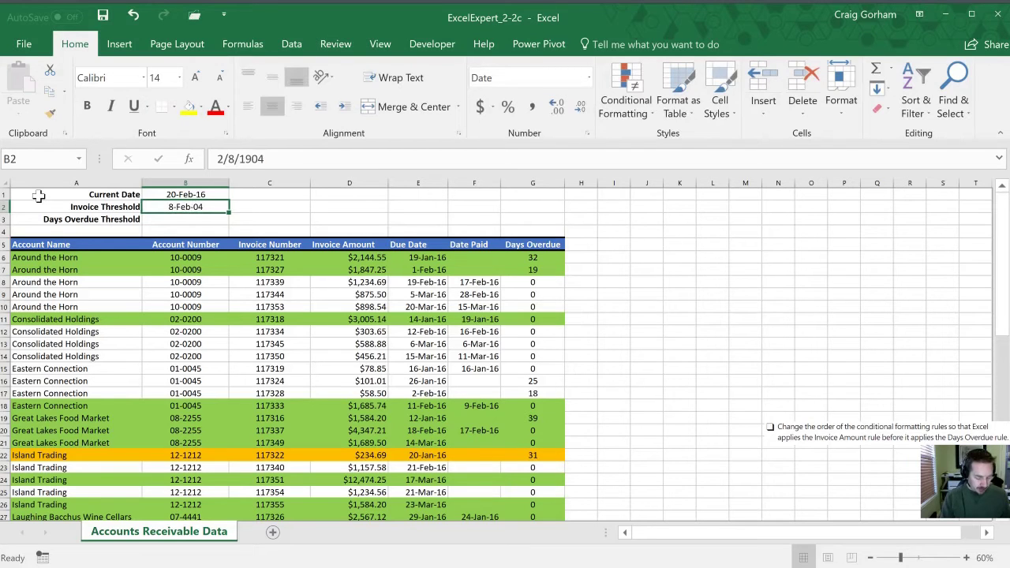
key("alt")
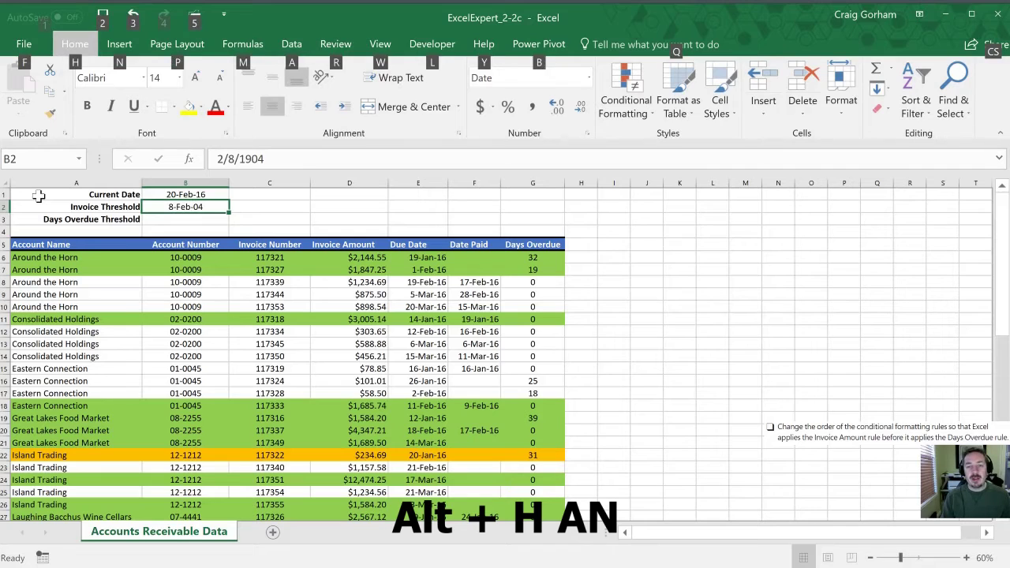
key("h")
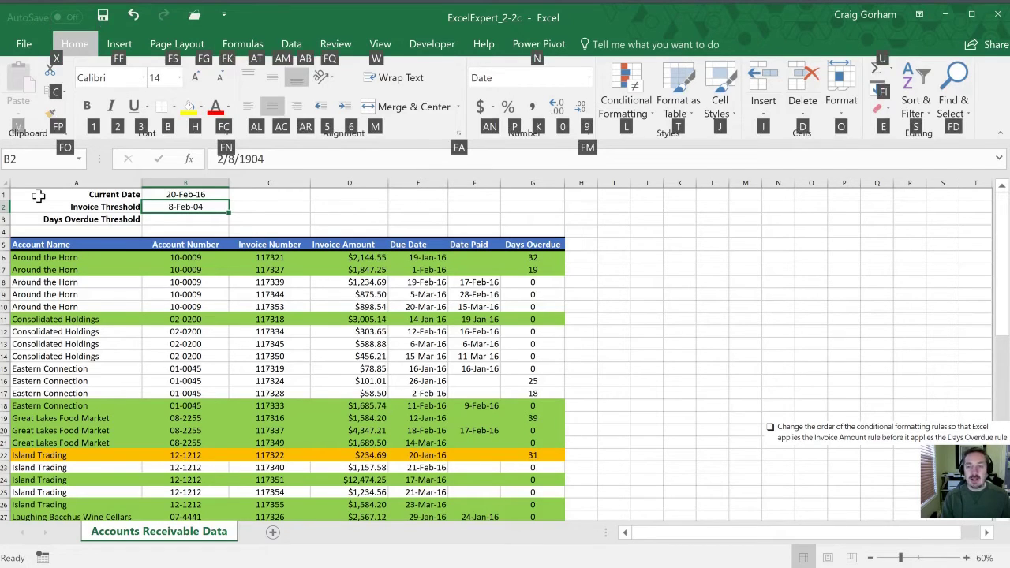
key("a")
key("n")
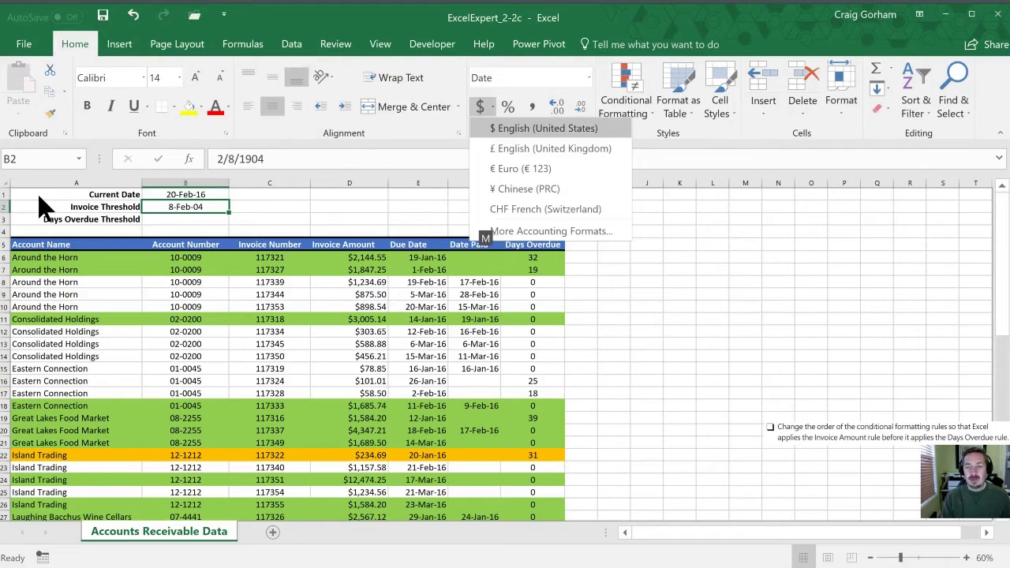
key("Return")
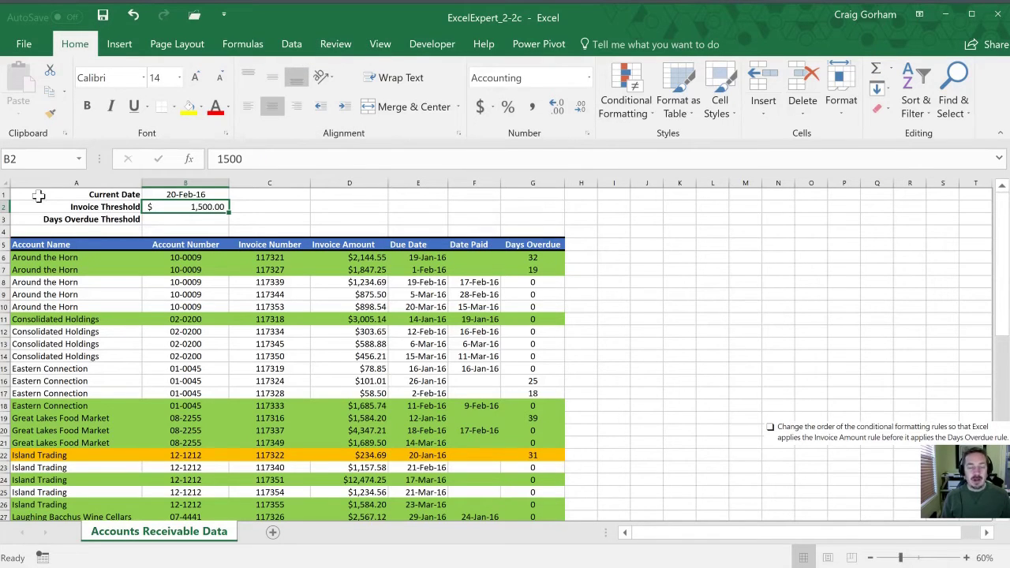
Enter 30 as the days overdue threshold in cell B3 and apply the Comma Style number format.
key("Down")
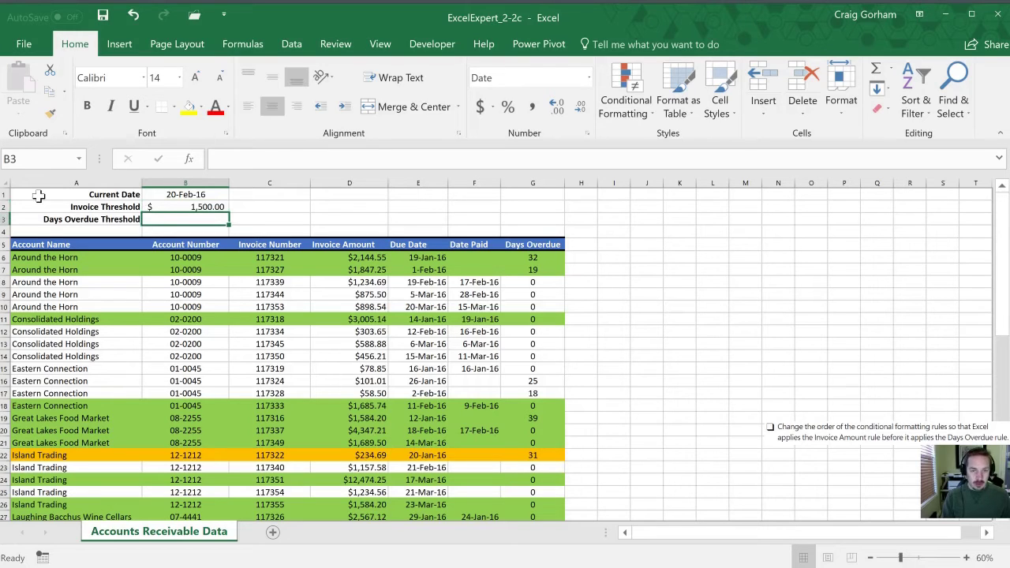
type("30")
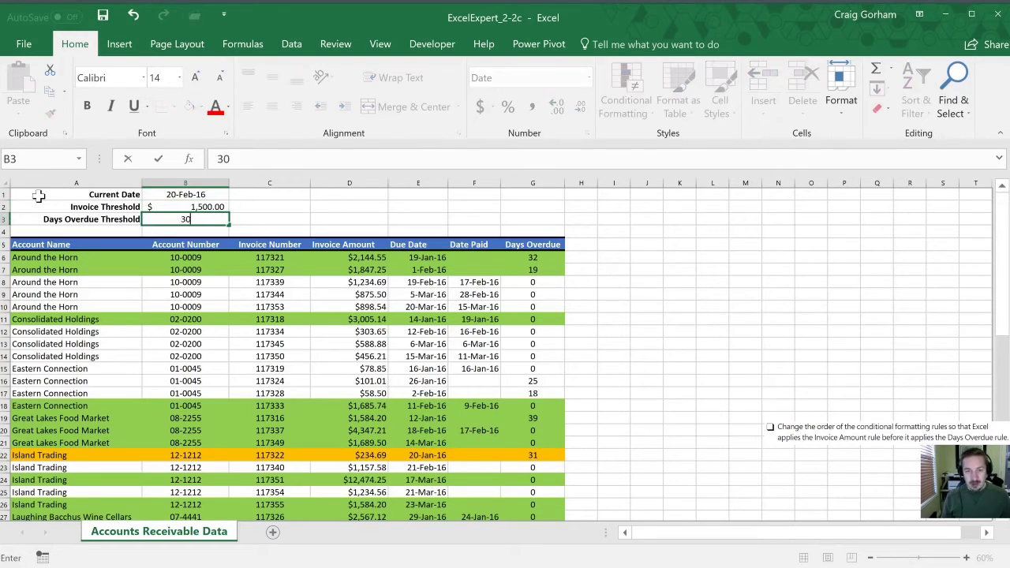
key("Return")
key("Up")
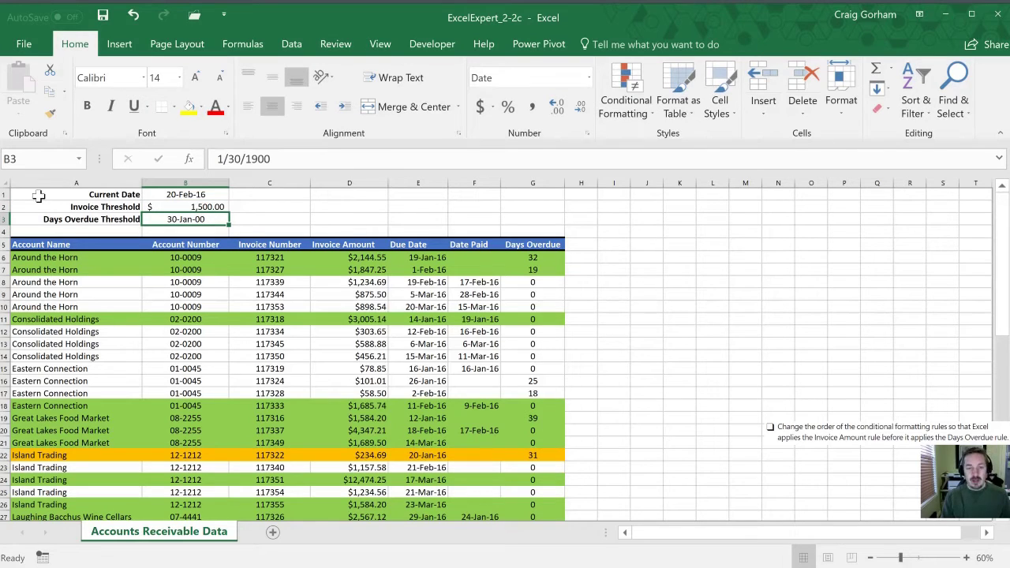
key("alt")
key("h")
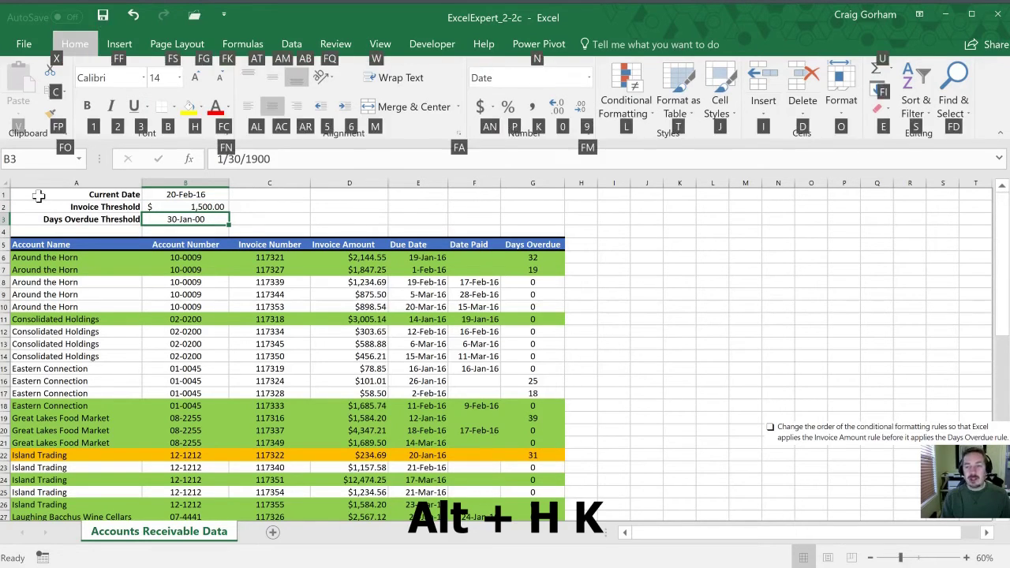
key("k")
key("Down")
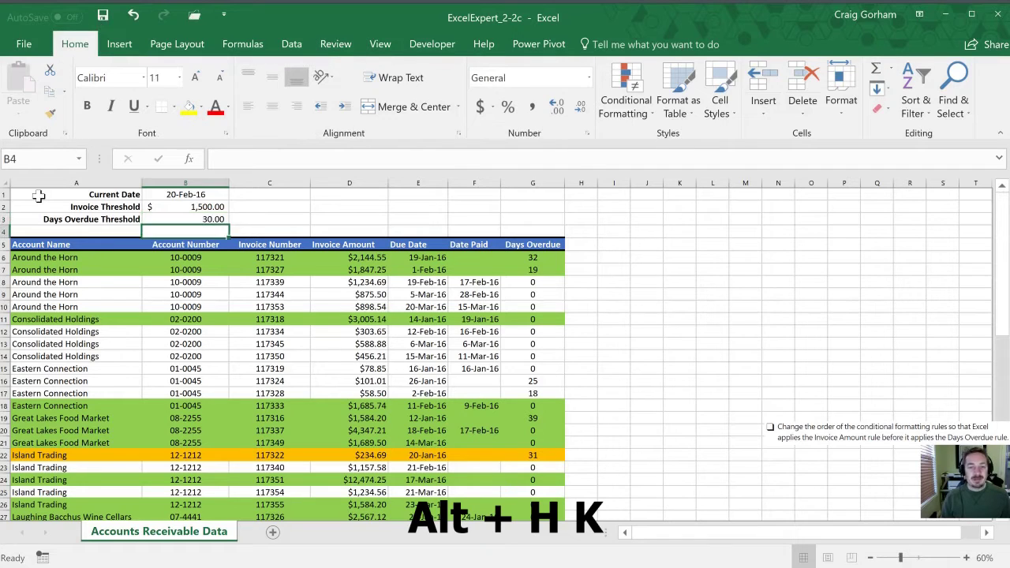
key("Up")
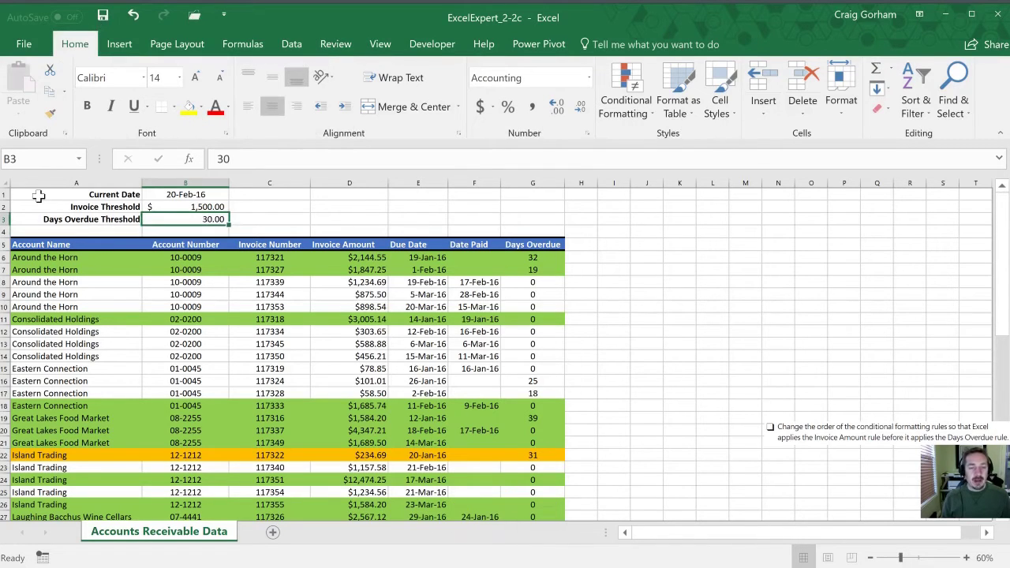
Define the name Invoice_Threshold for cell B2.
key("Up")
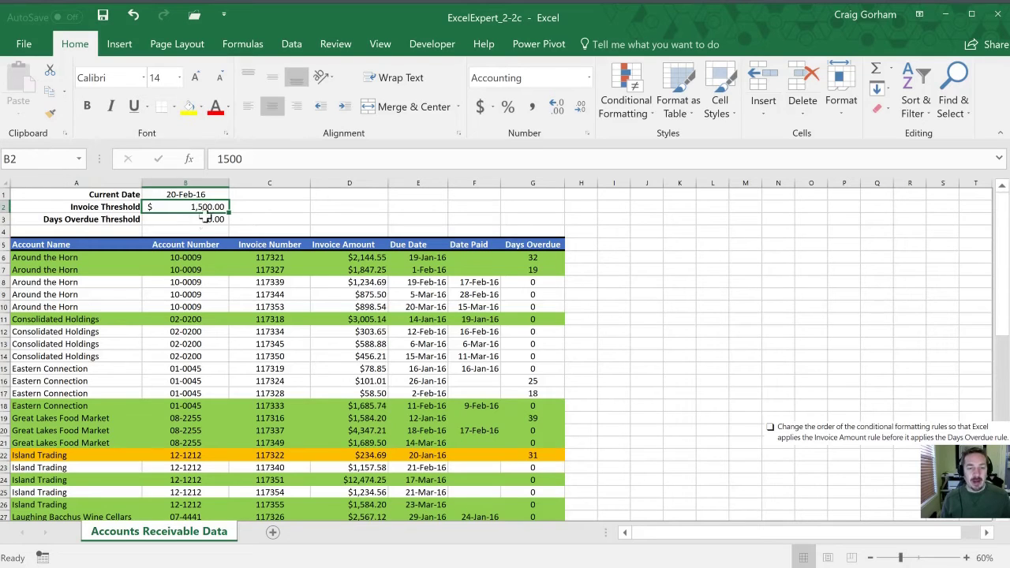
left_click(40, 160)
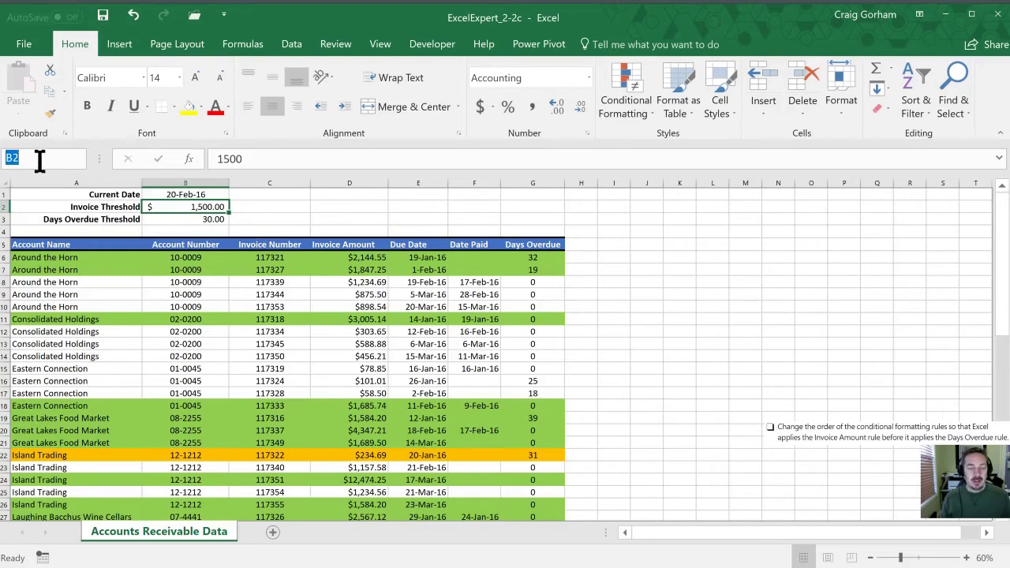
type("Invo")
type("ic")
type("e_Thrush")
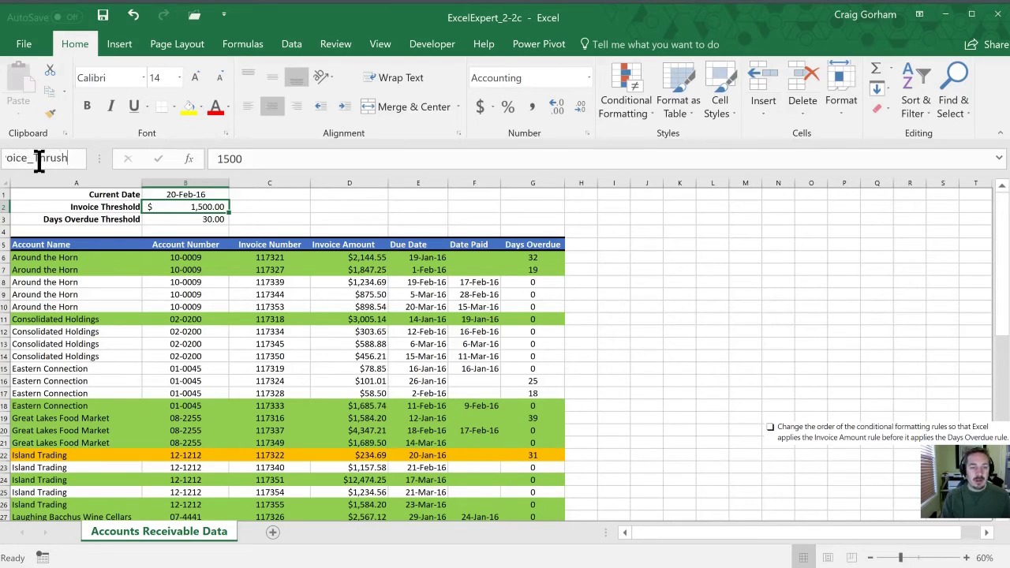
key("BackSpace")
key("BackSpace")
key("BackSpace")
type("esh")
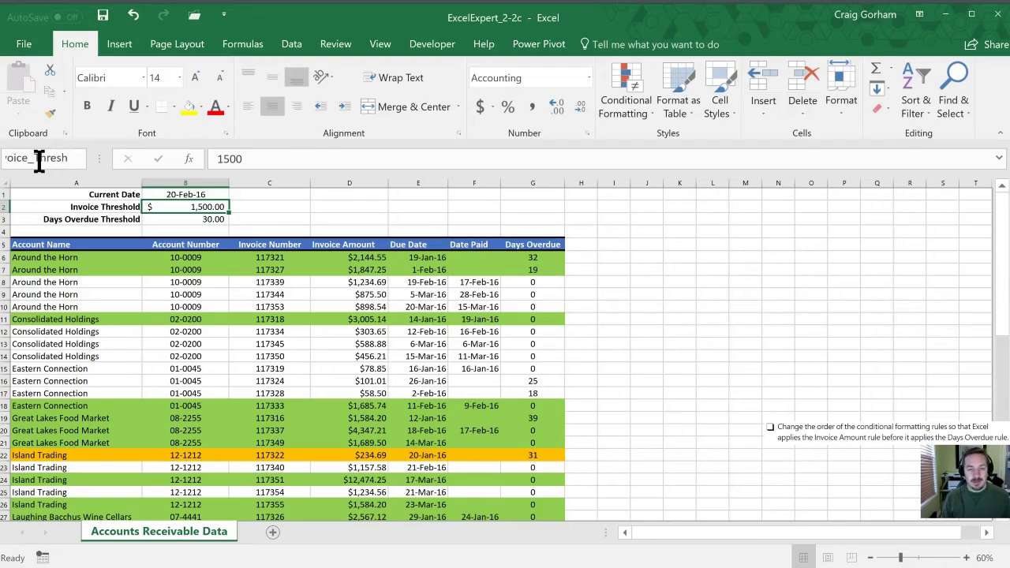
type("old")
key("Return")
Select the receivables data A6:G57 and open the Conditional Formatting Rules Manager for that selection.
key("Return")
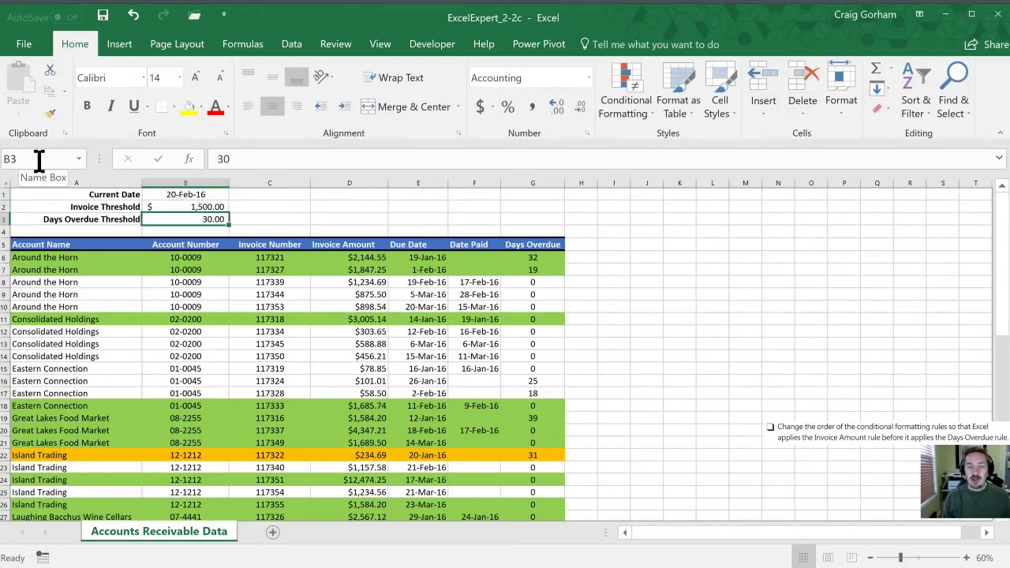
key("Return")
key("Return")
key("Return")
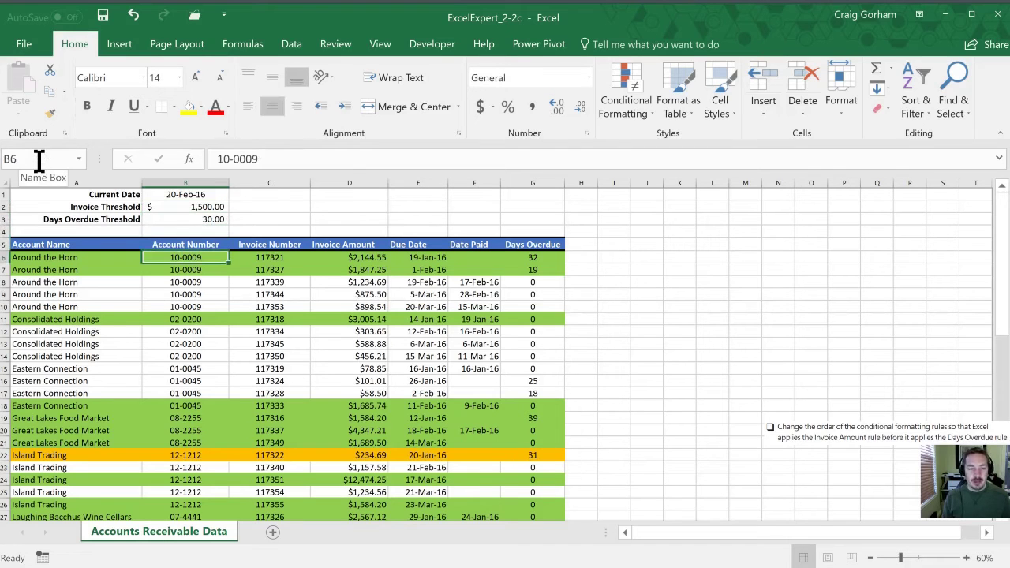
key("Left")
key("ctrl+shift+Right")
key("ctrl+shift+Down")
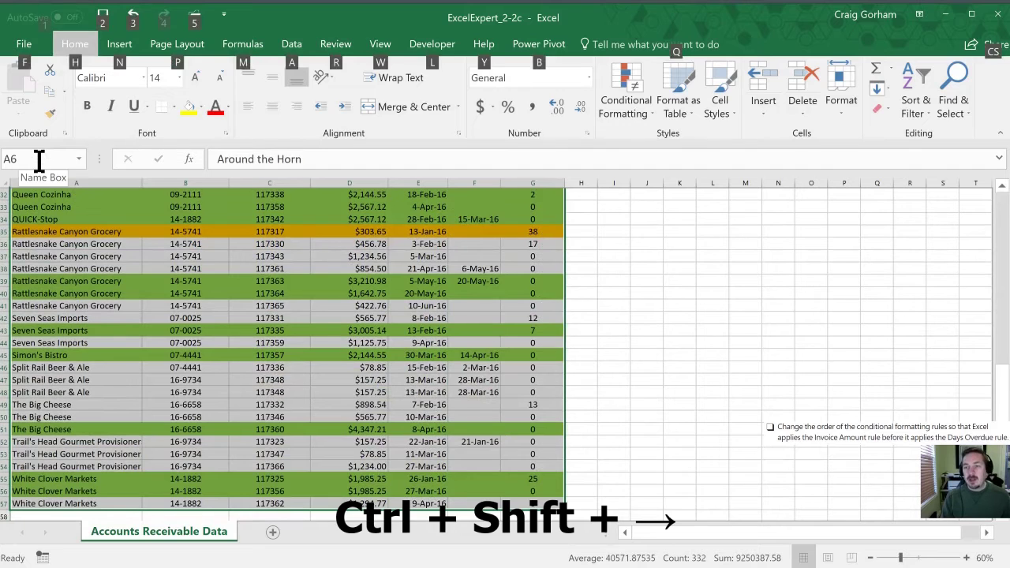
key("alt")
key("h")
key("l")
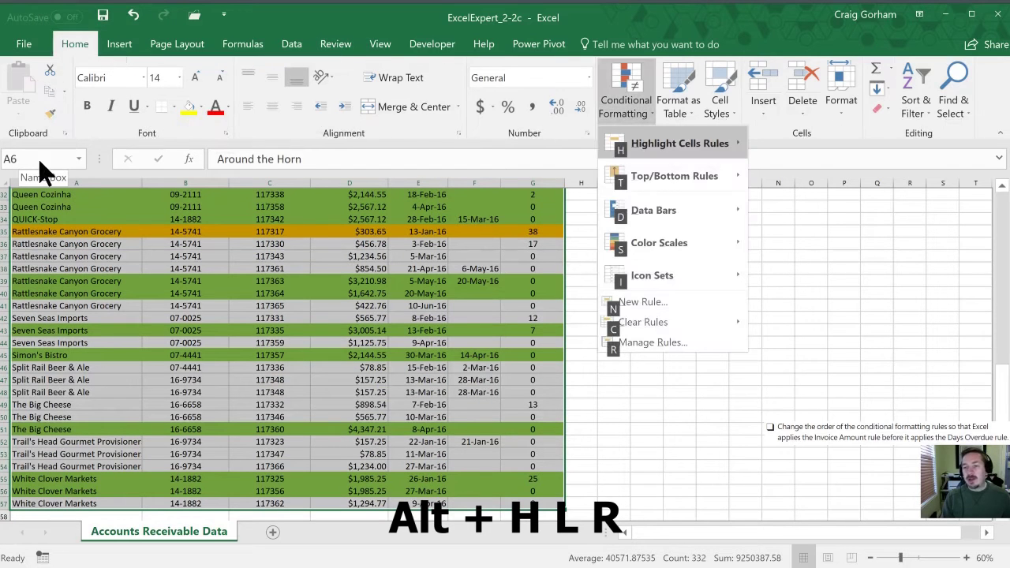
key("r")
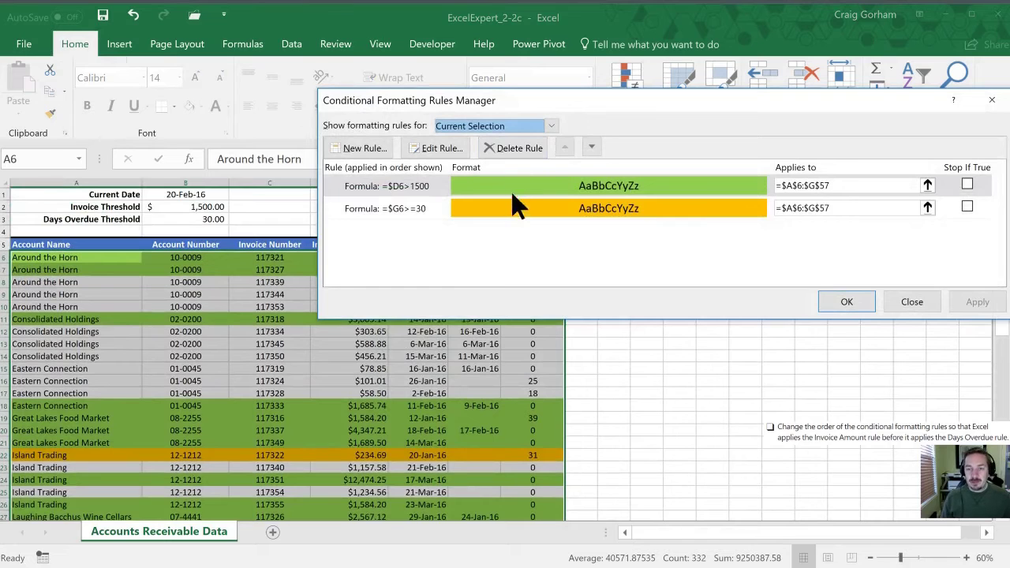
Edit the green Invoice Amount rule so its formula compares $D6 with the invoice threshold cell $B$2.
left_click(432, 184)
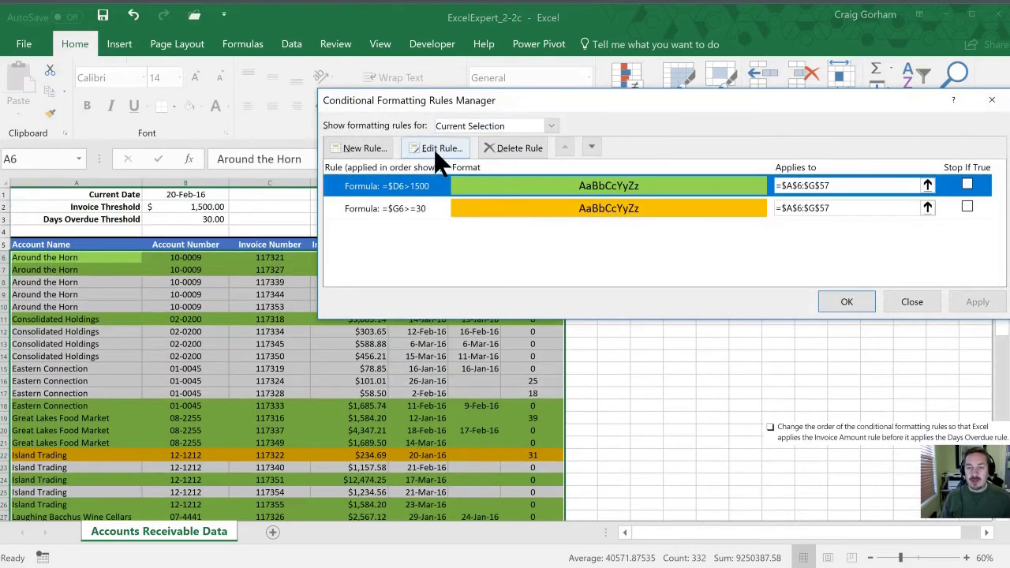
left_click(433, 148)
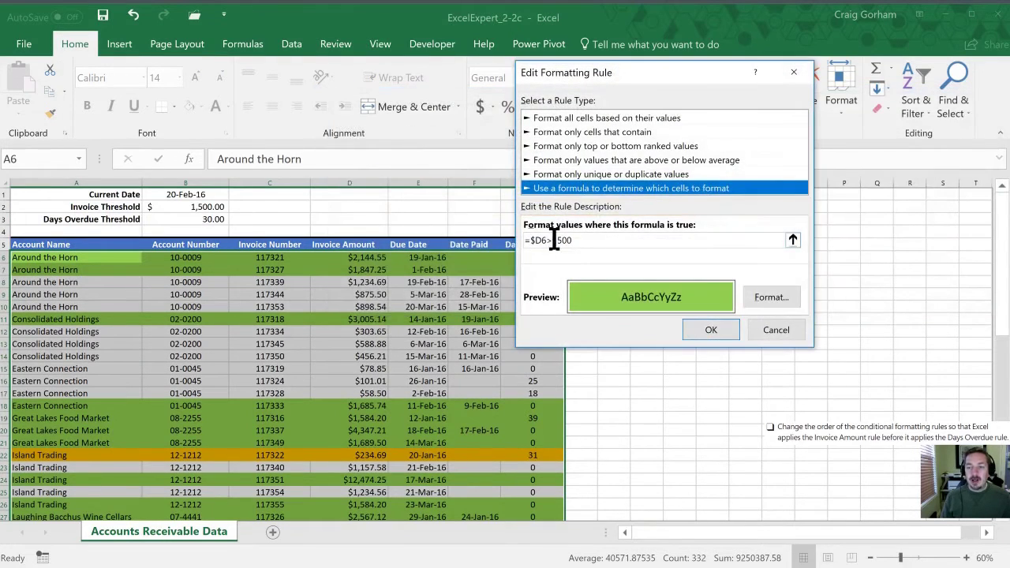
left_click_drag(552, 241, 579, 241)
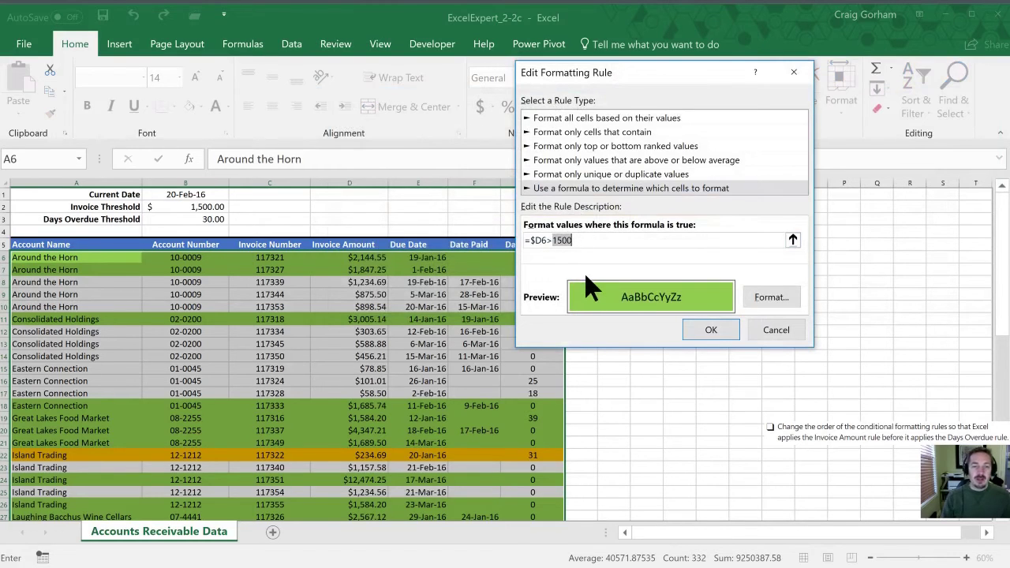
key("BackSpace")
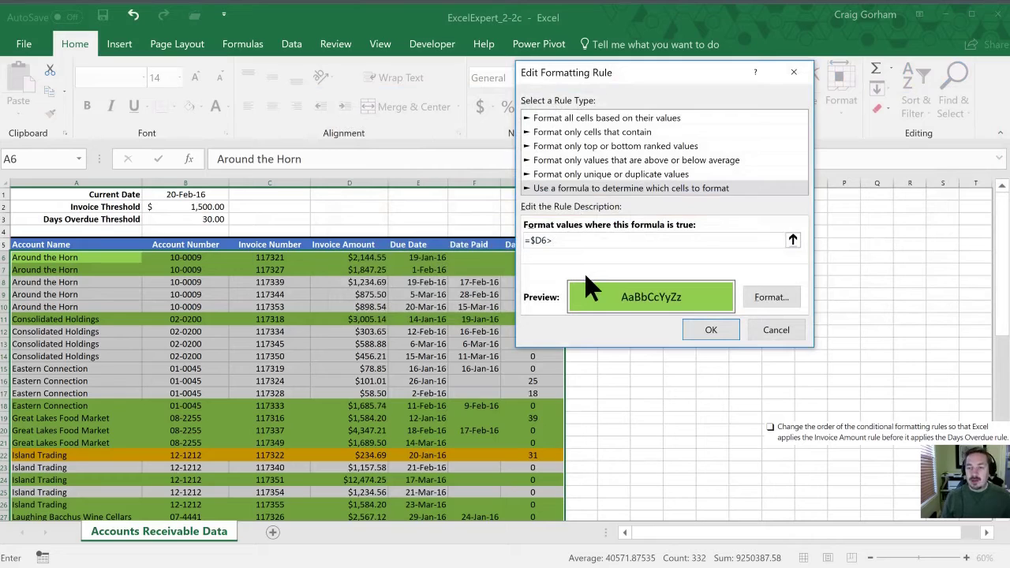
left_click(792, 239)
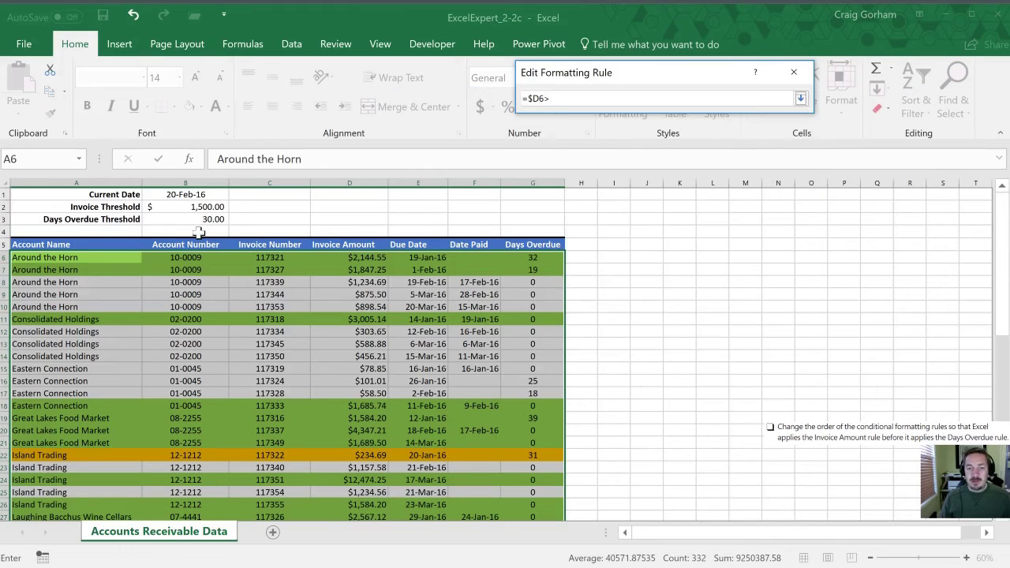
left_click(175, 208)
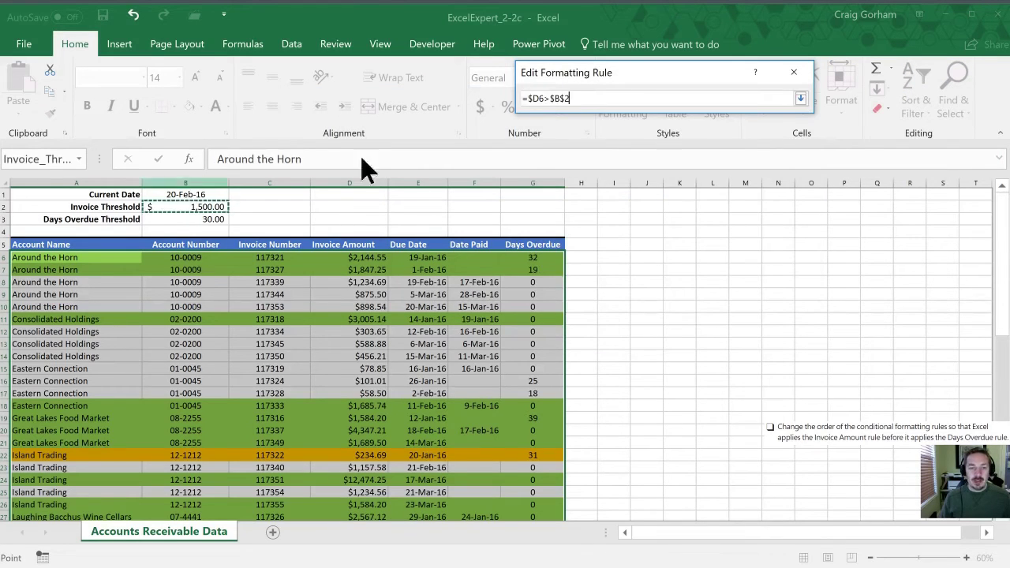
Replace the threshold reference in the rule formula with the name, giving =$D6>Invoice_thresh, then apply the rule and close the manager.
left_click_drag(576, 100, 555, 101)
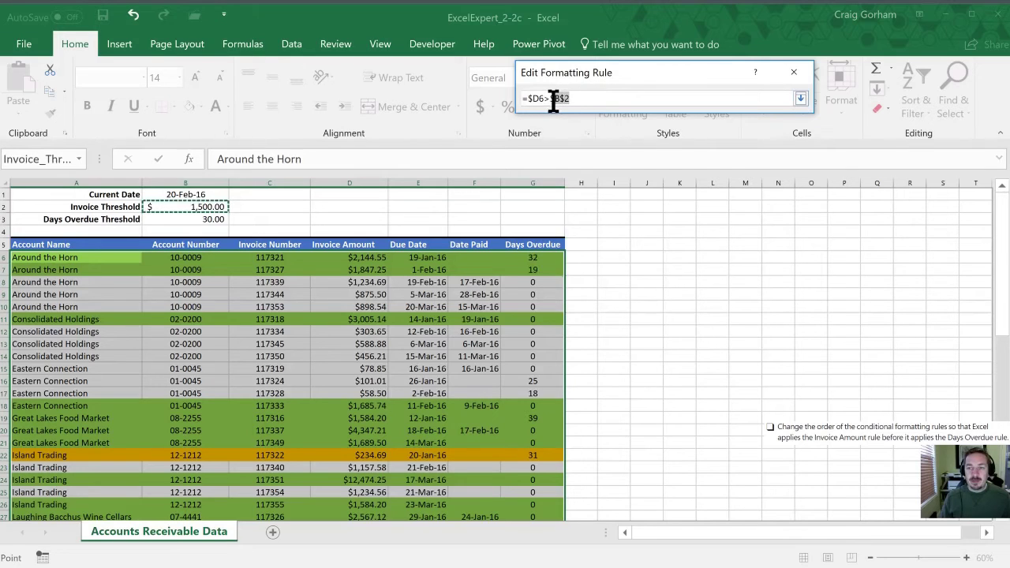
type("Invoice_thresh")
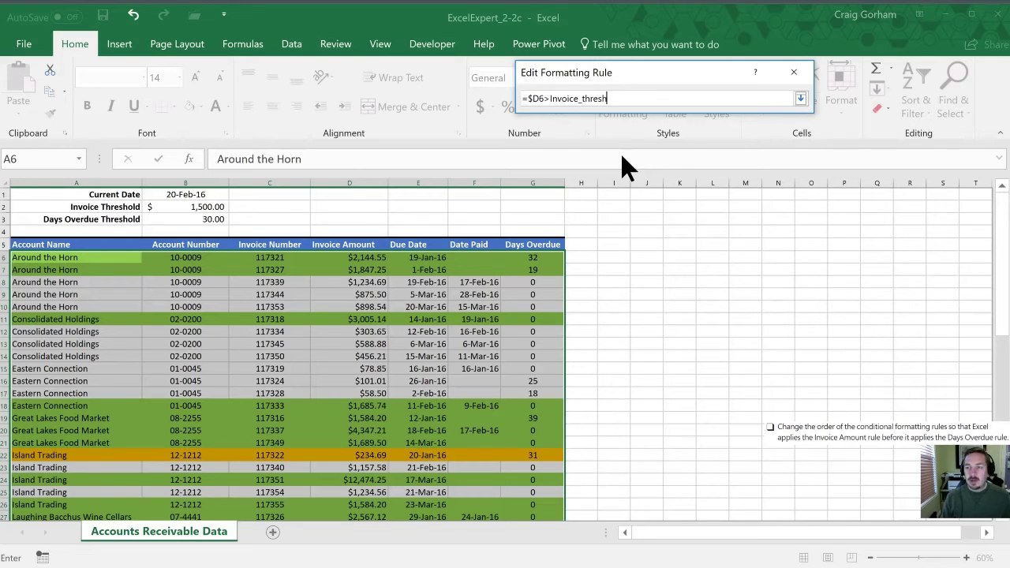
left_click(798, 98)
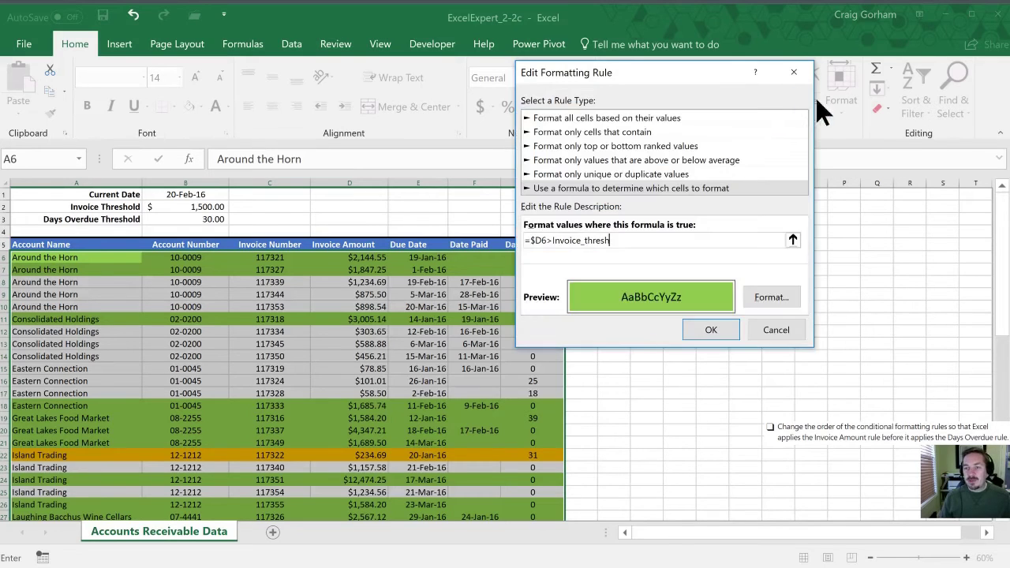
left_click(704, 326)
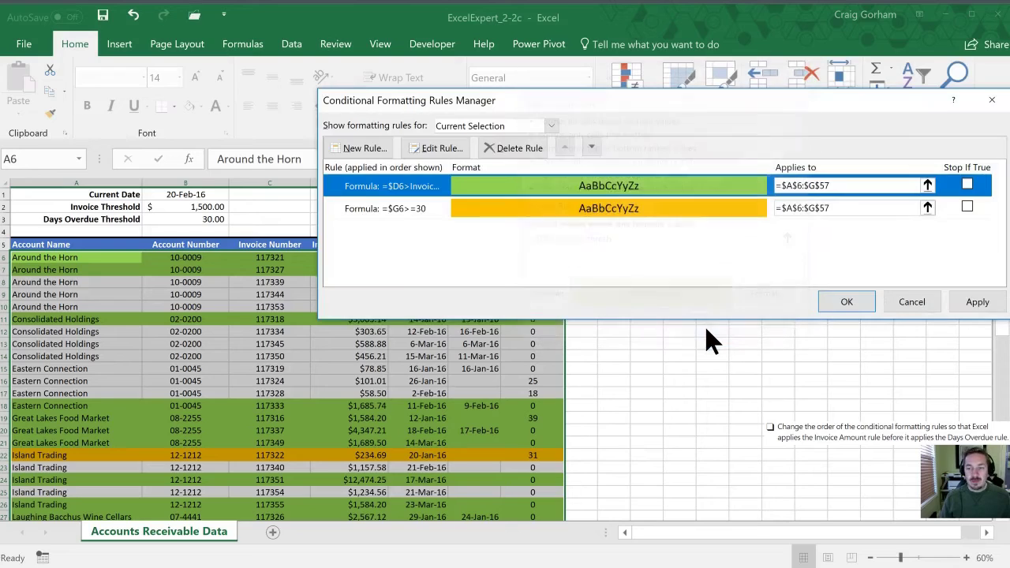
left_click(977, 302)
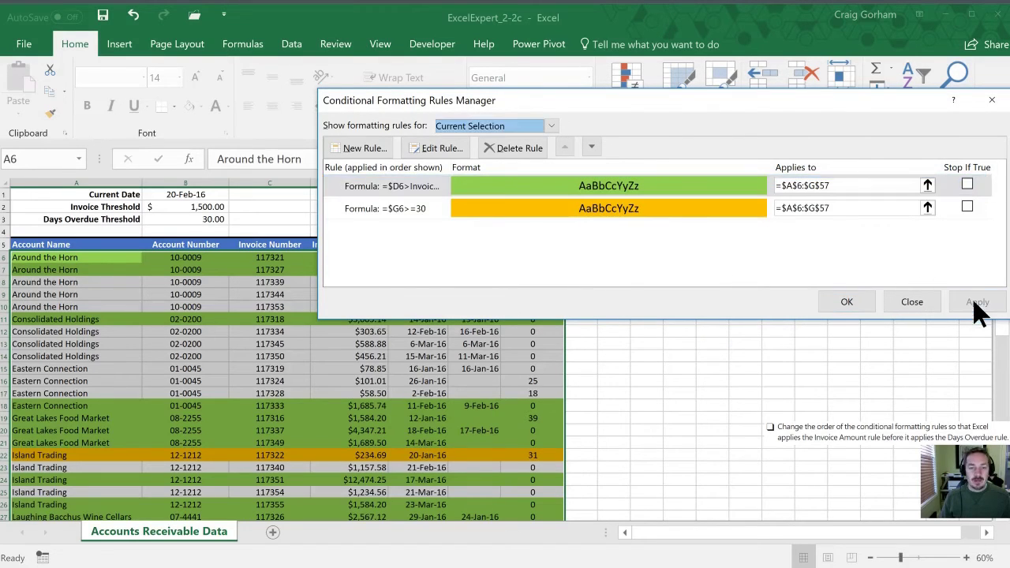
left_click(847, 302)
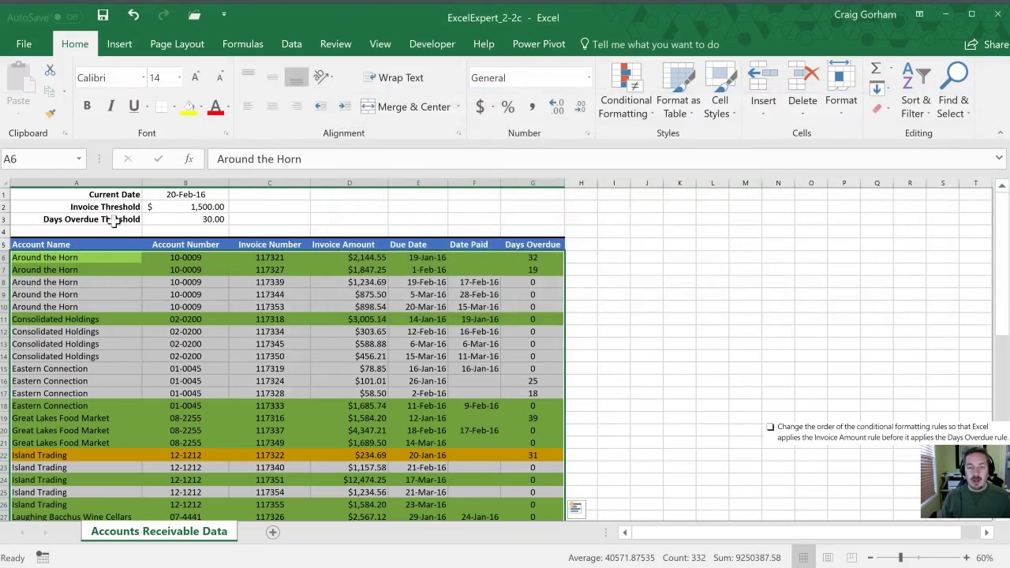
Test the Invoice Amount rule by setting the Invoice Threshold in cell B2 to 2,100.
left_click(170, 207)
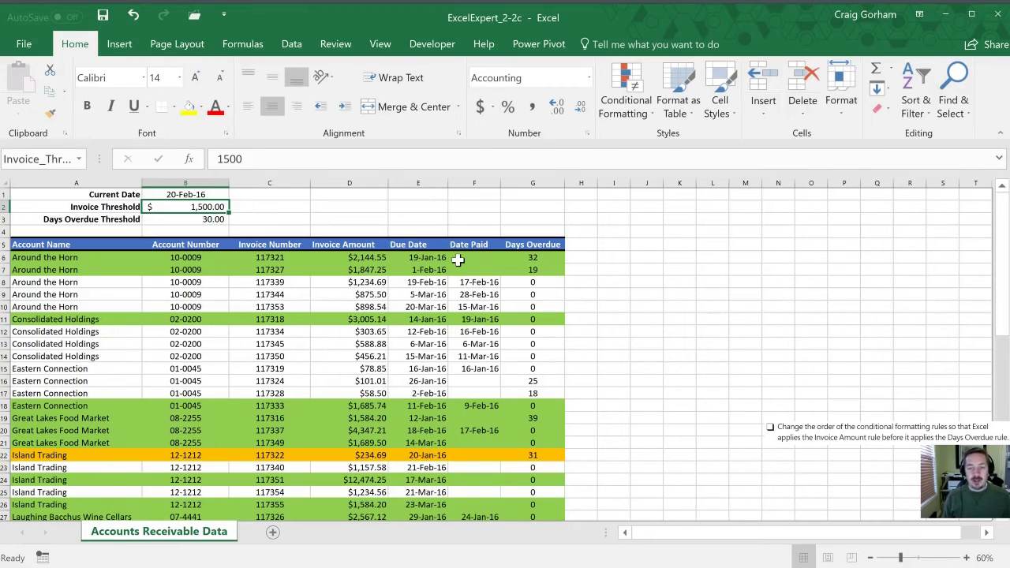
type("2,100")
key("Return")
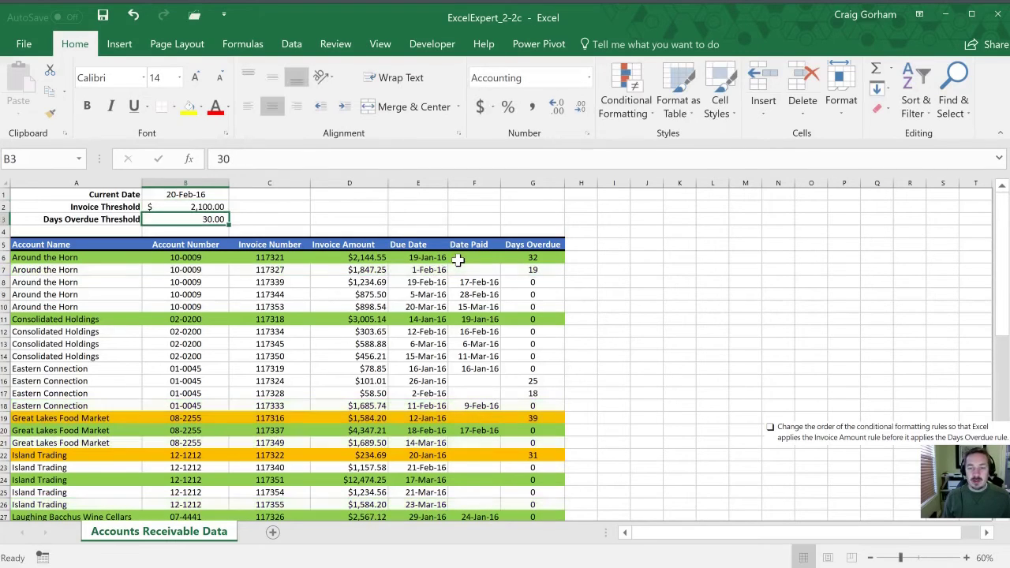
Set the Invoice Threshold in cell B2 to 1,200.
key("Up")
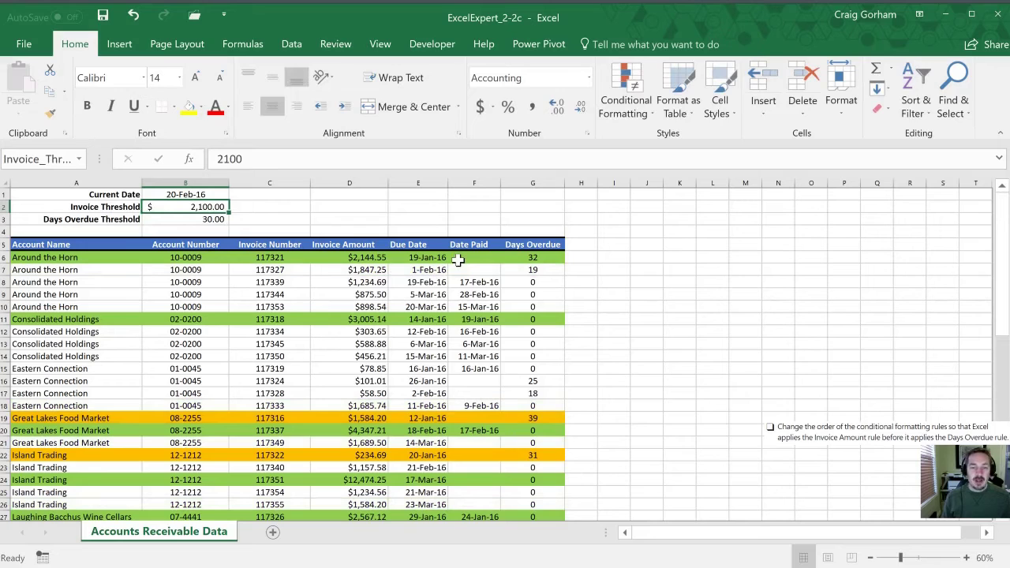
type("1,200")
key("Return")
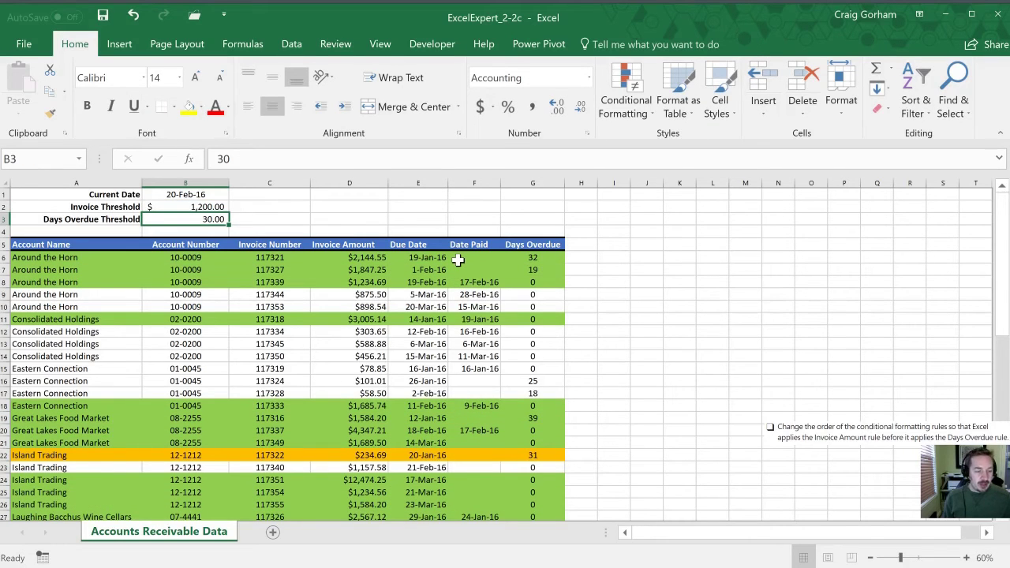
key("Up")
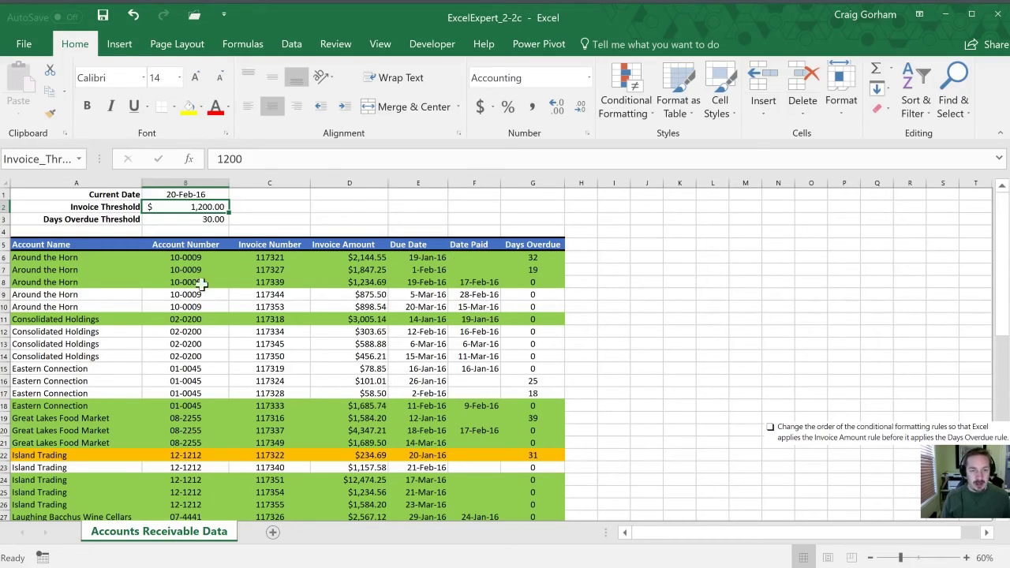
Select the receivables data A6:G57 and bring up the Conditional Formatting Rules Manager for it.
left_click(49, 259)
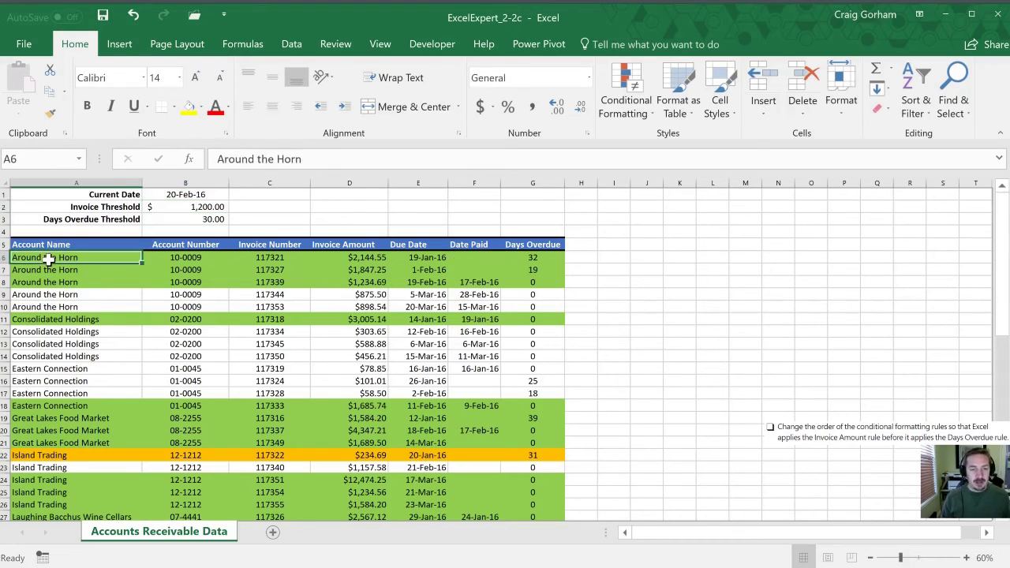
key("ctrl+shift+Down")
key("ctrl+shift+Right")
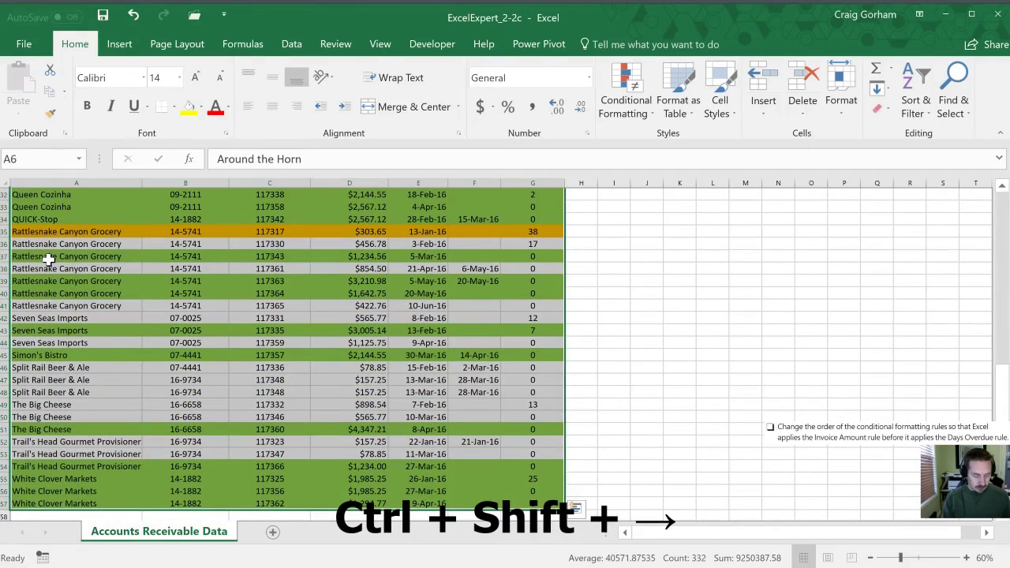
key("alt+h")
key("l")
key("r")
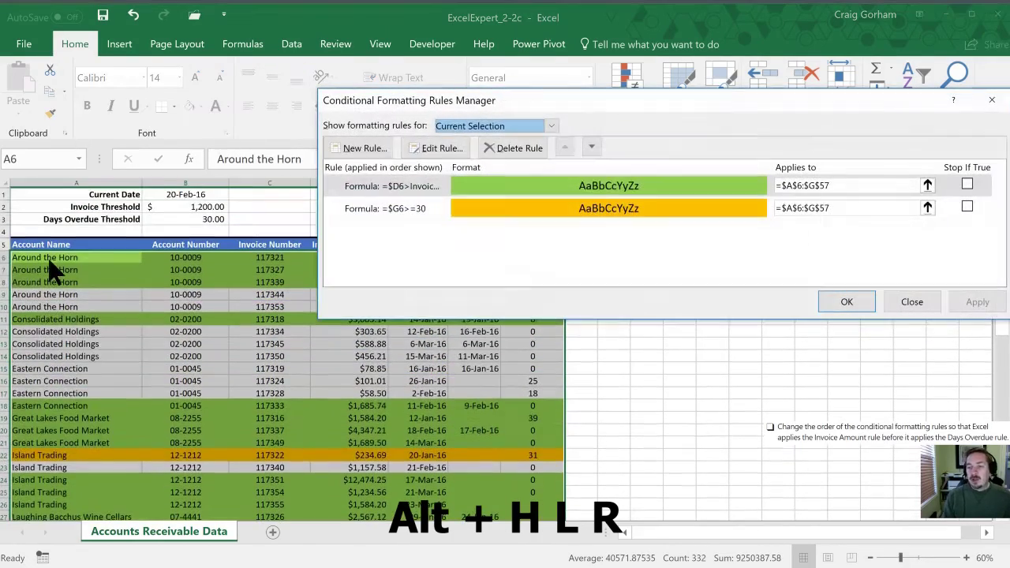
Edit the orange Days Overdue rule so its formula reads =$G6>=B3.
left_click(356, 208)
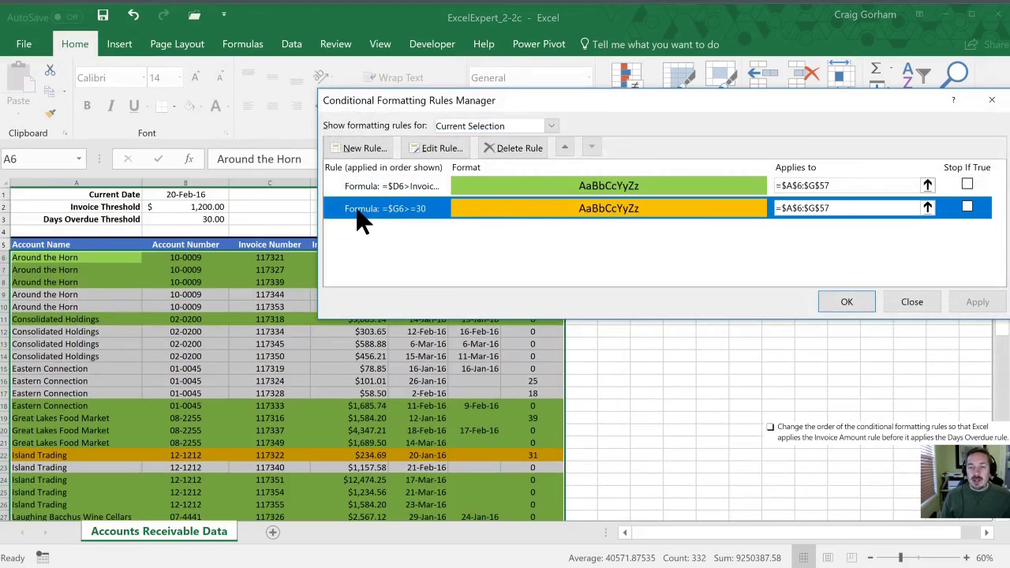
left_click(431, 151)
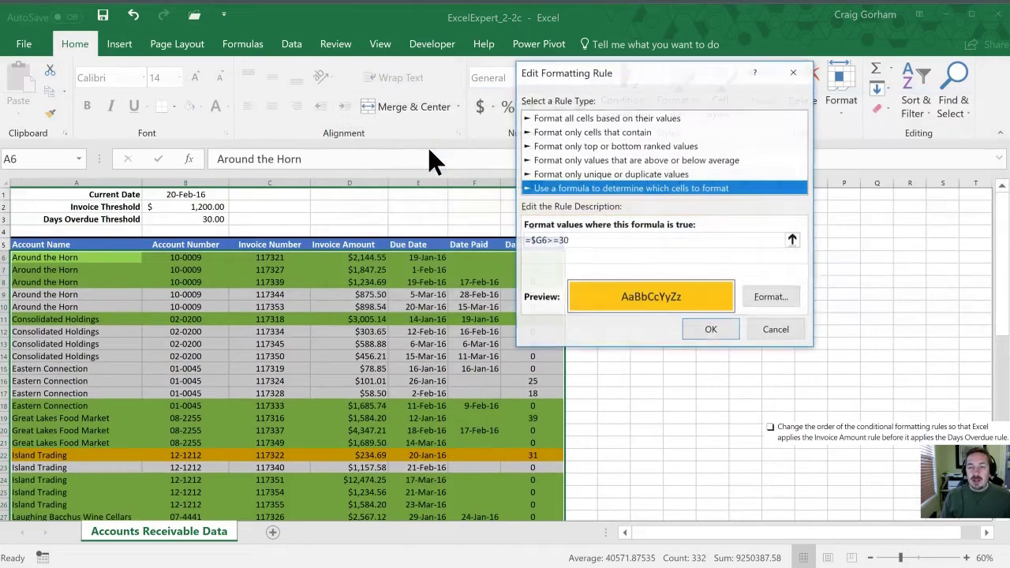
left_click(584, 240)
key("BackSpace")
key("BackSpace")
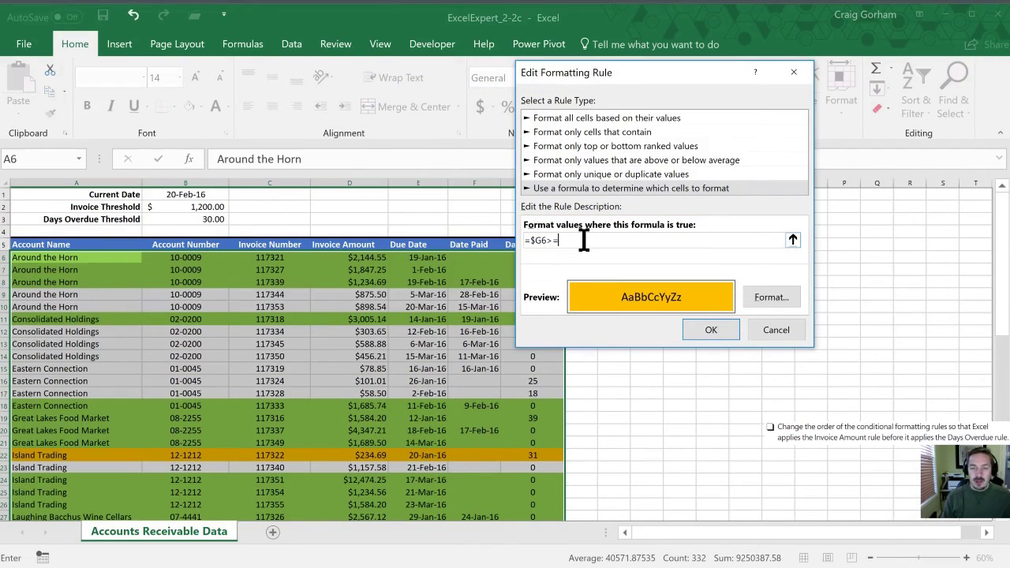
type("B3+")
key("Left")
key("BackSpace")
key("BackSpace")
key("BackSpace")
key("BackSpace")
key("BackSpace")
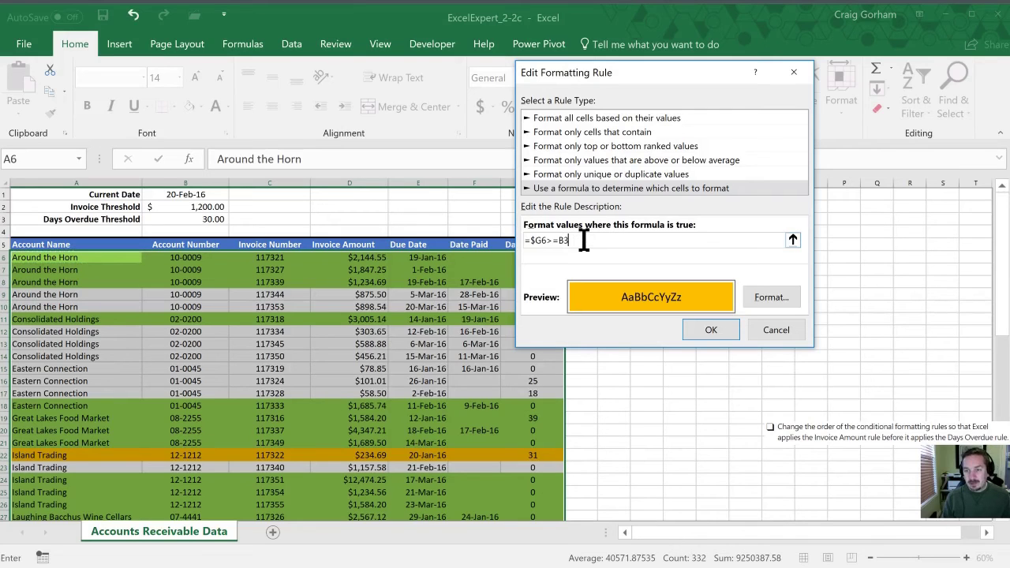
Make the B3 reference absolute as $B$3 in the Days Overdue rule, then apply the rule and close the manager.
double_click(563, 239)
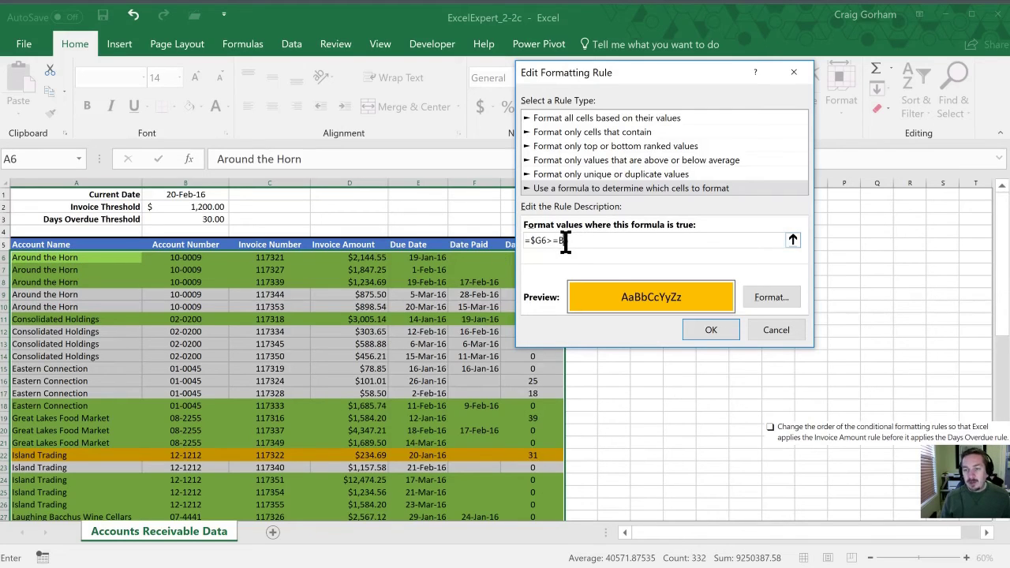
key("F4")
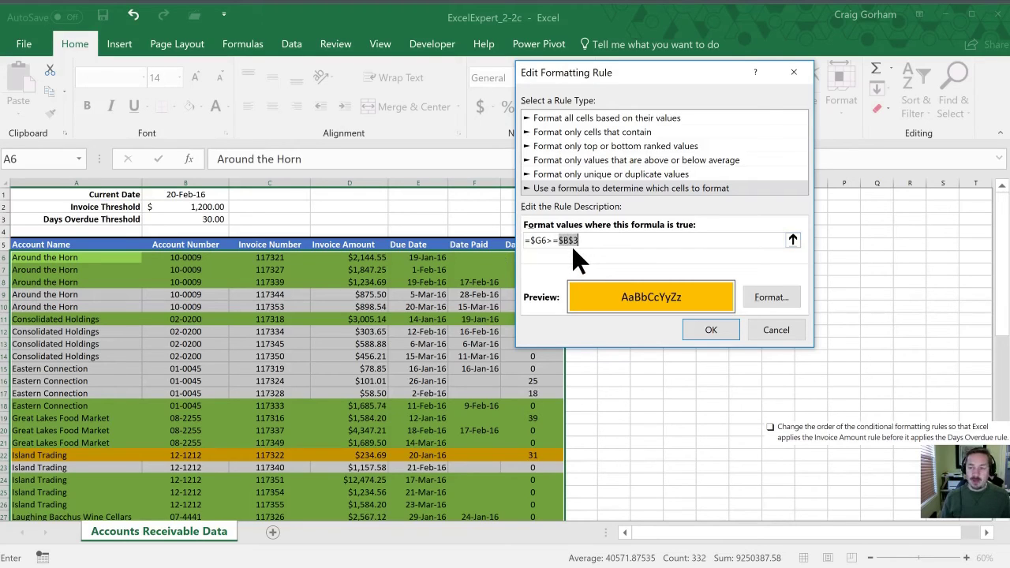
left_click(705, 331)
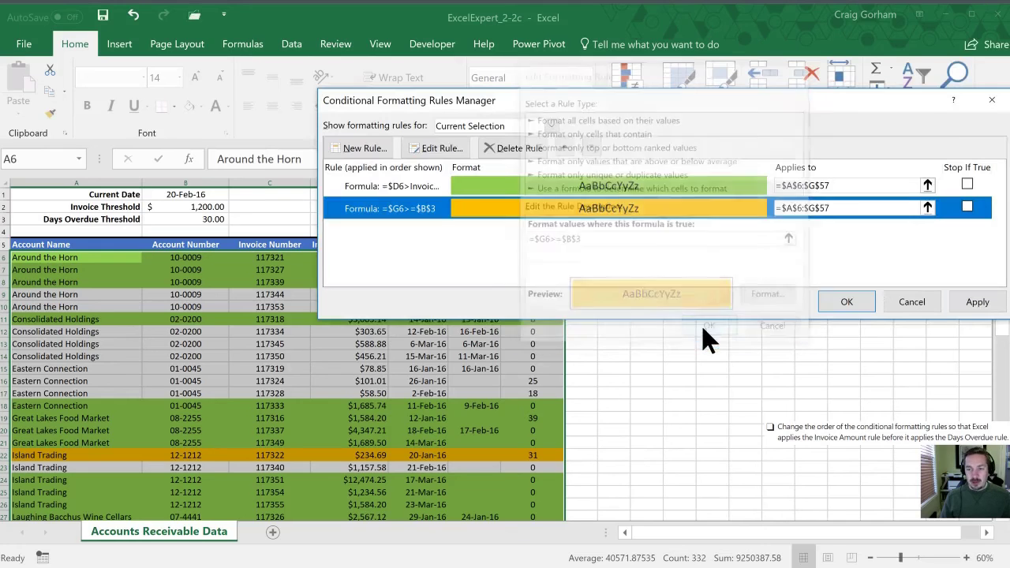
left_click(960, 299)
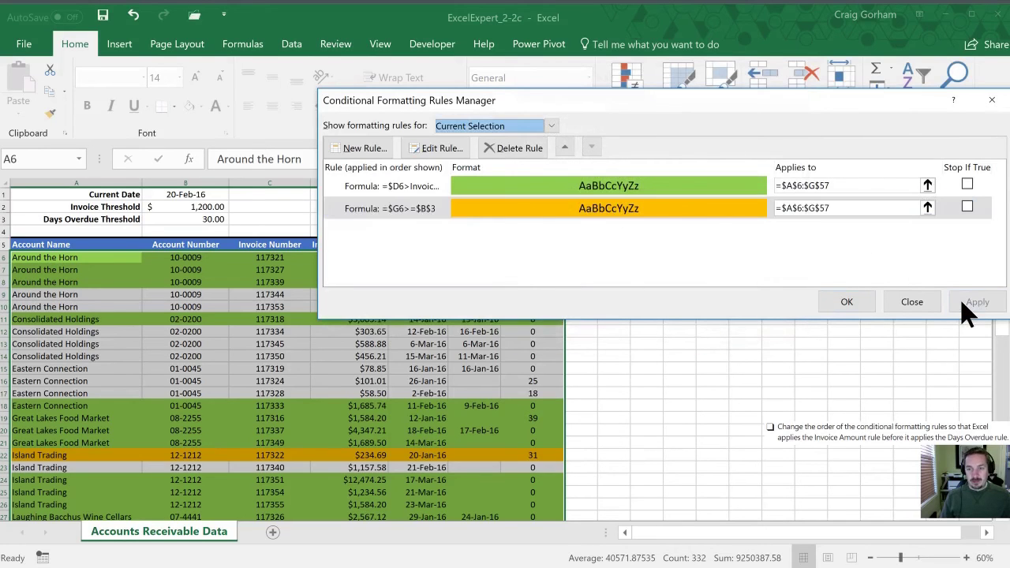
left_click(845, 301)
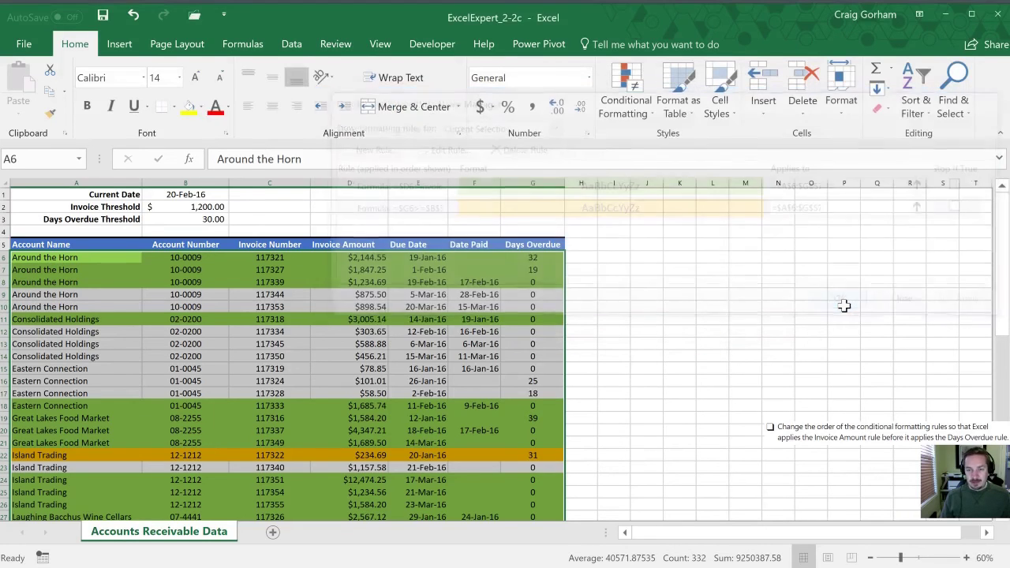
Set the Days Overdue Threshold in cell B3 to 10.
left_click(192, 219)
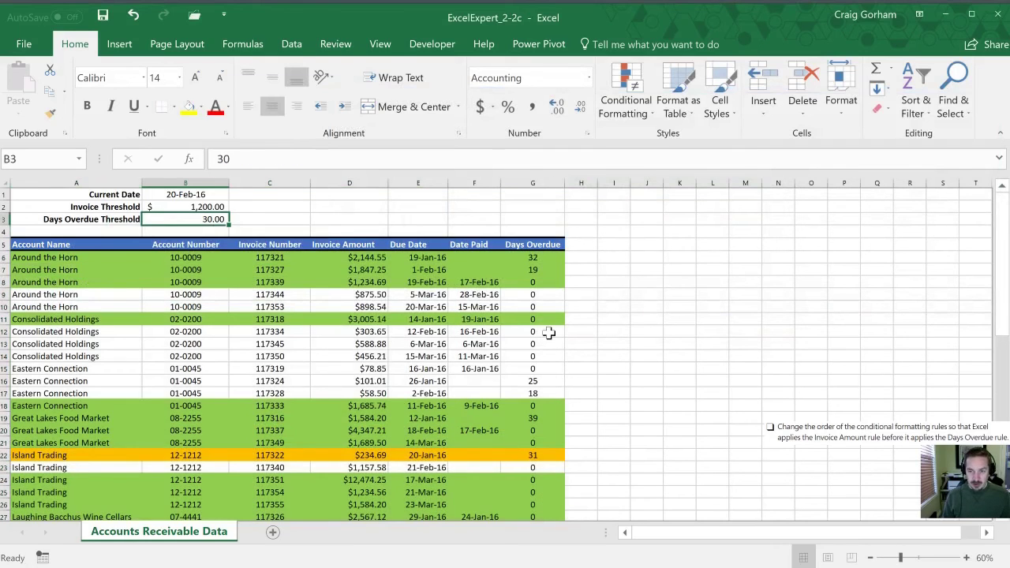
type("10")
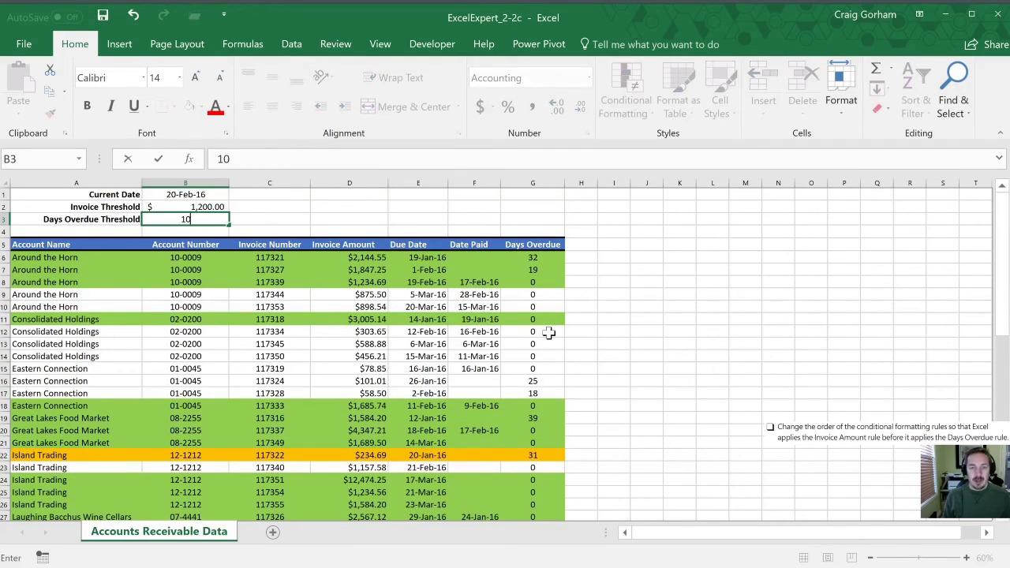
key("Return")
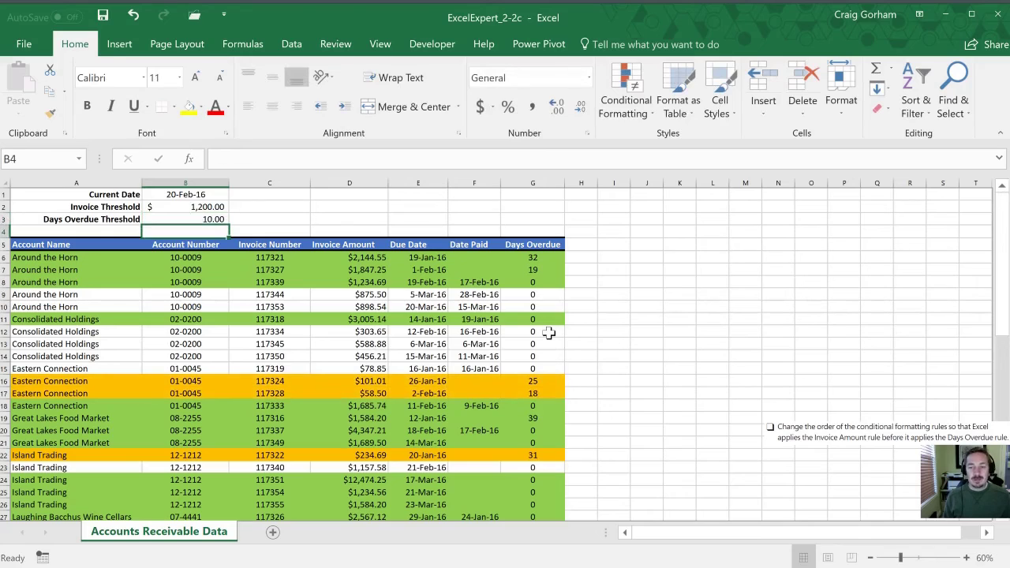